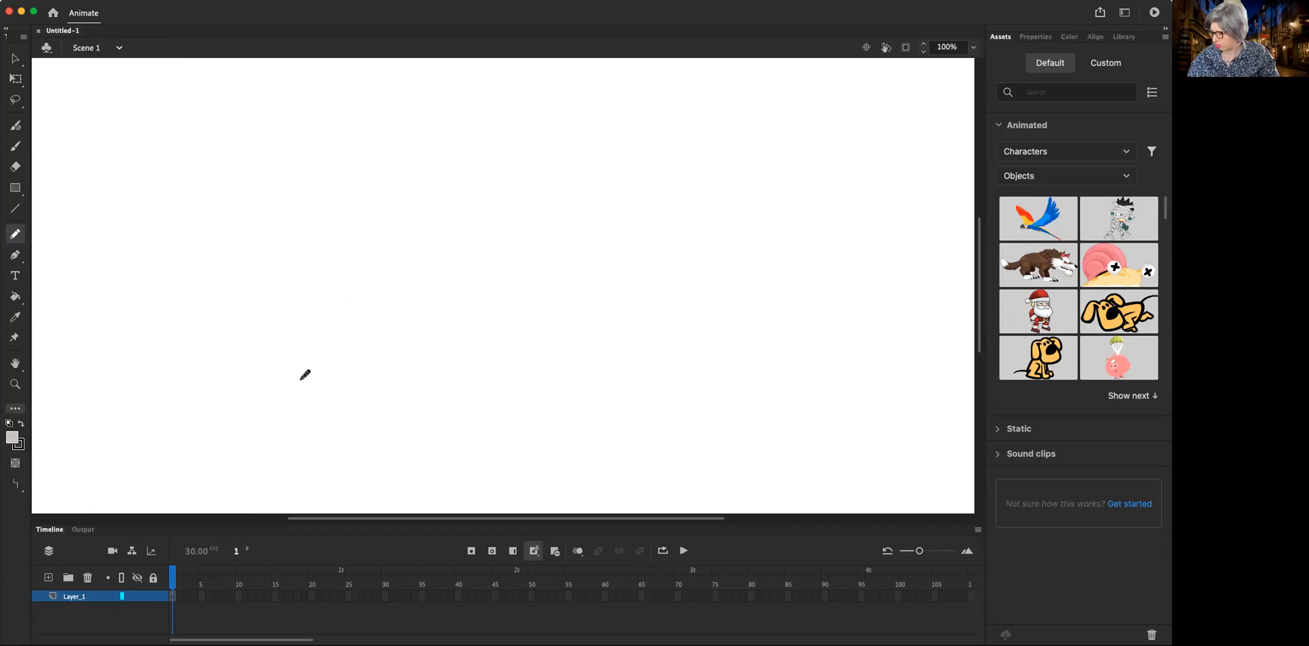
Draw a rounded freeform closed outline with a jagged notch in its lower edge using the Pencil tool, and fill it light grey
mouse_move(332, 397)
left_mouse_down()
mouse_move(290, 353)
mouse_move(307, 259)
mouse_move(484, 283)
mouse_move(406, 367)
mouse_move(369, 378)
mouse_move(330, 392)
left_mouse_up()
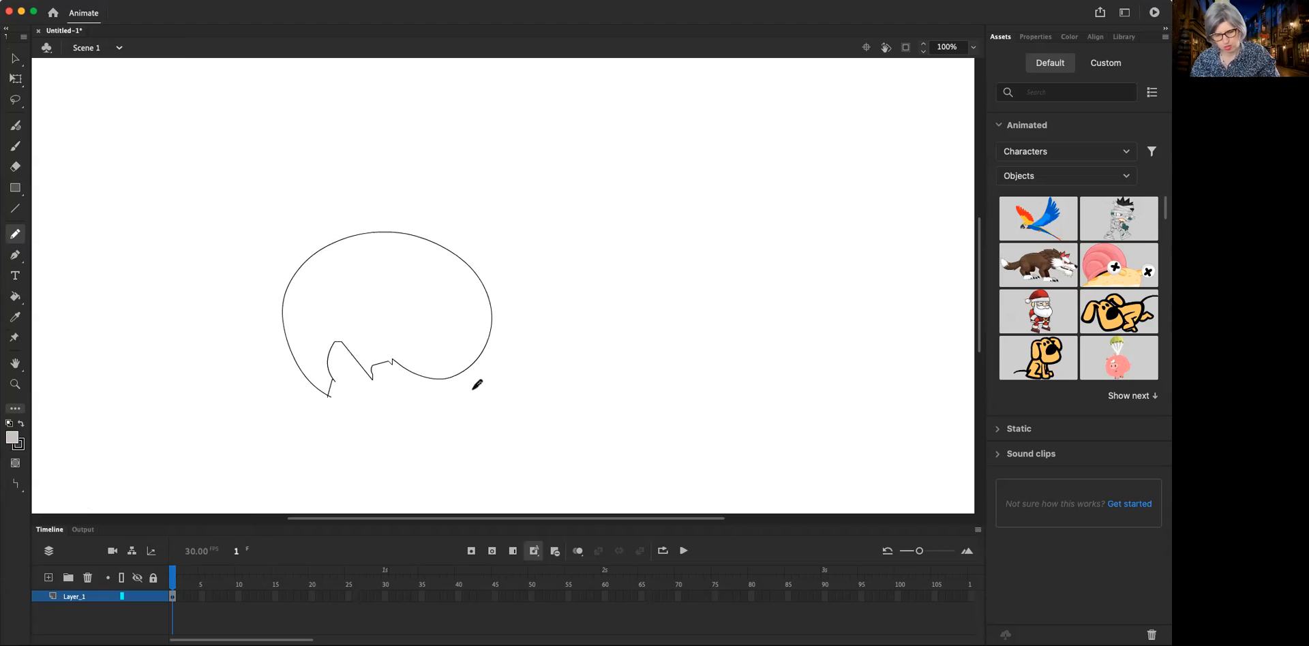
key("k")
left_click(430, 307)
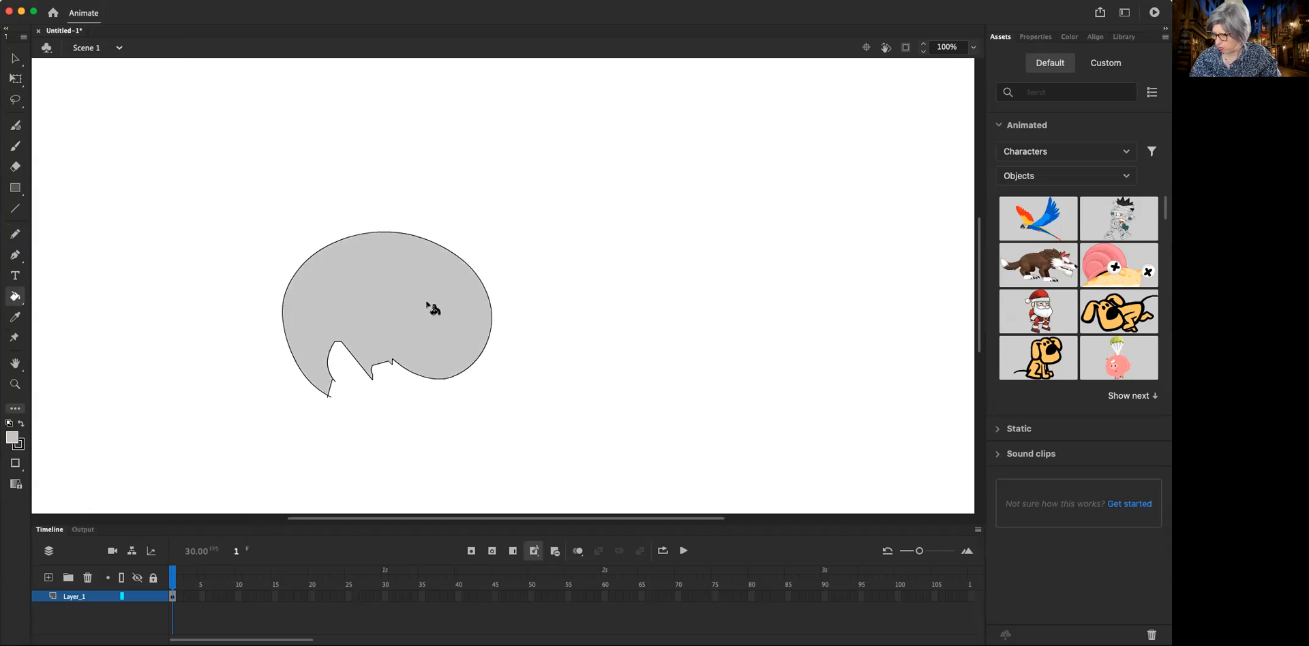
Set the Paint Bucket's gap option to Close Large Gaps
left_click(21, 470)
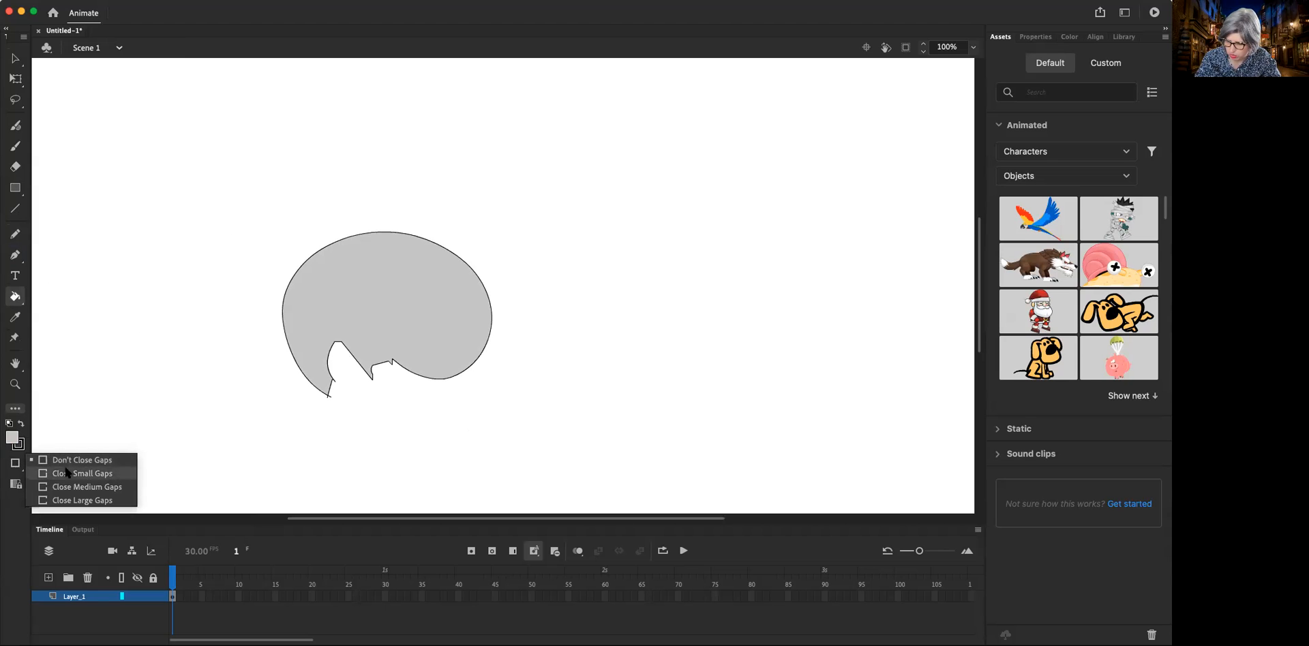
left_click(69, 500)
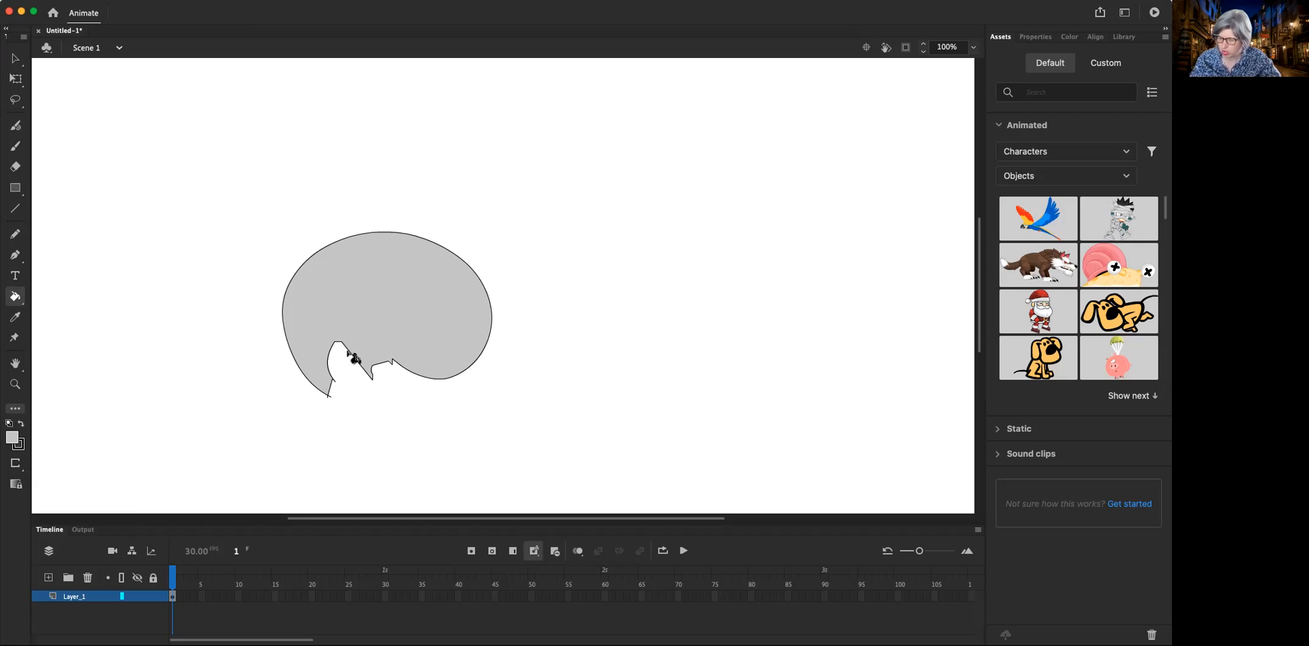
Change the fill colour of the drawn shape to cyan
key("v")
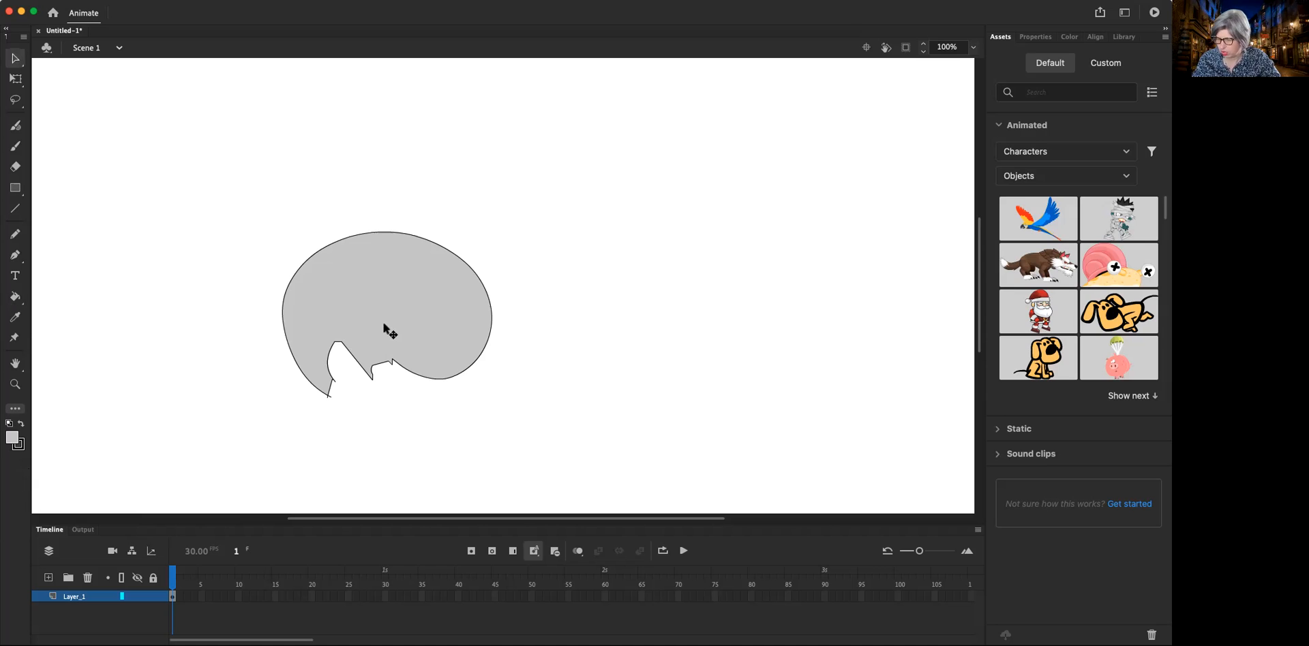
left_click(382, 331)
left_click(17, 441)
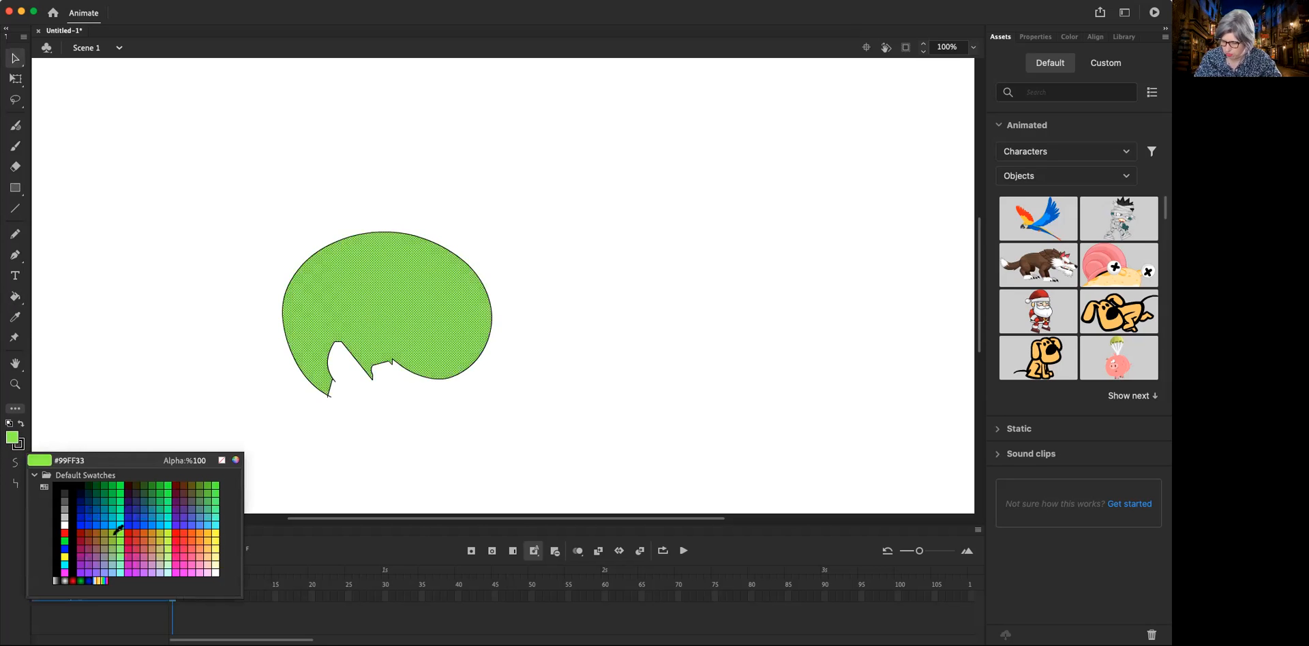
left_click(124, 521)
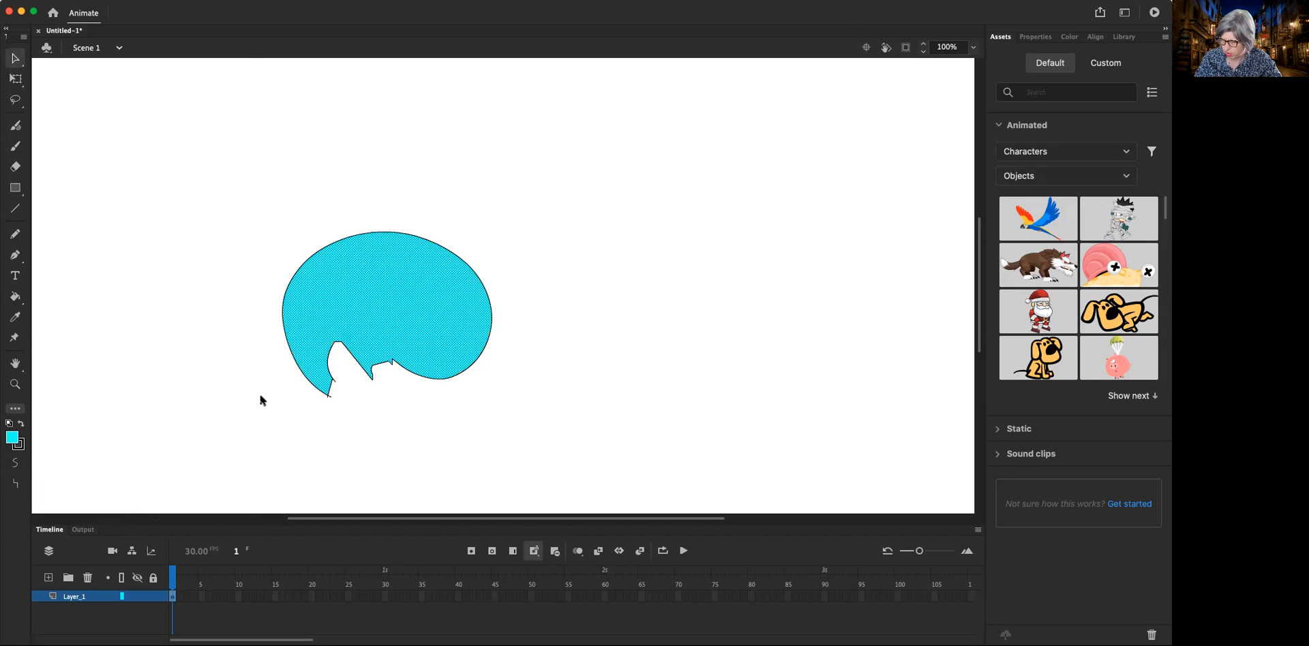
Select the shape's entire connected outline and set its stroke size to 4
left_click(283, 301)
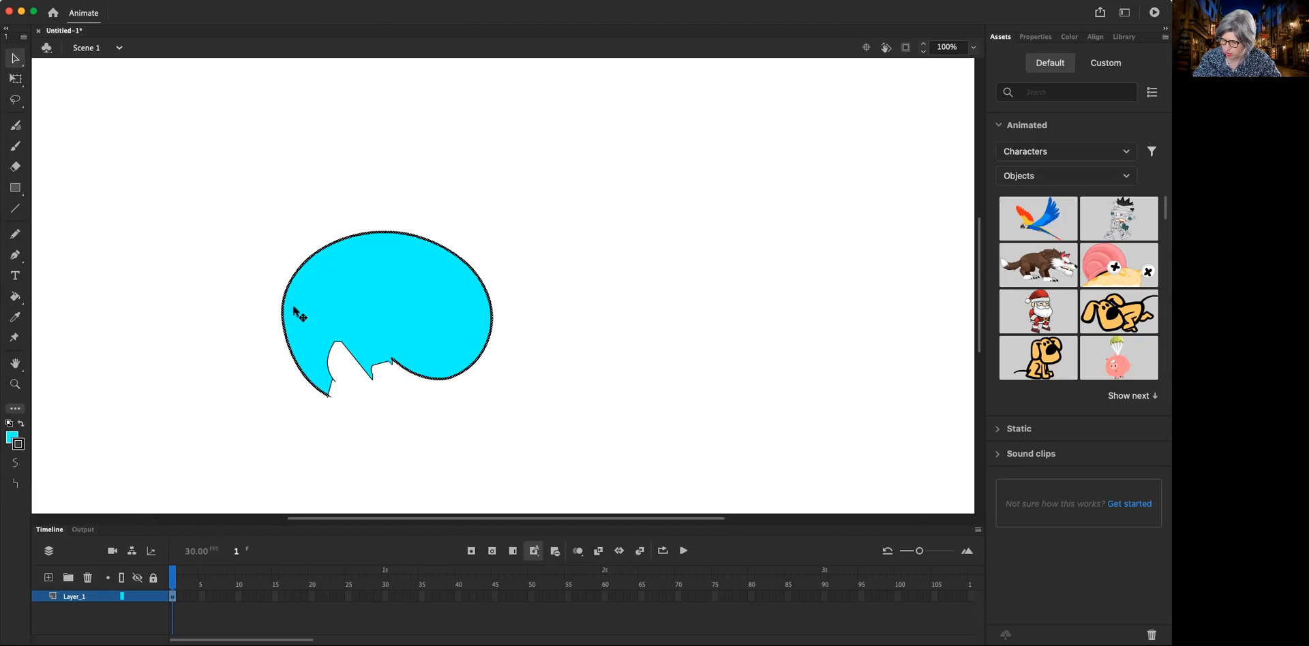
double_click(400, 230)
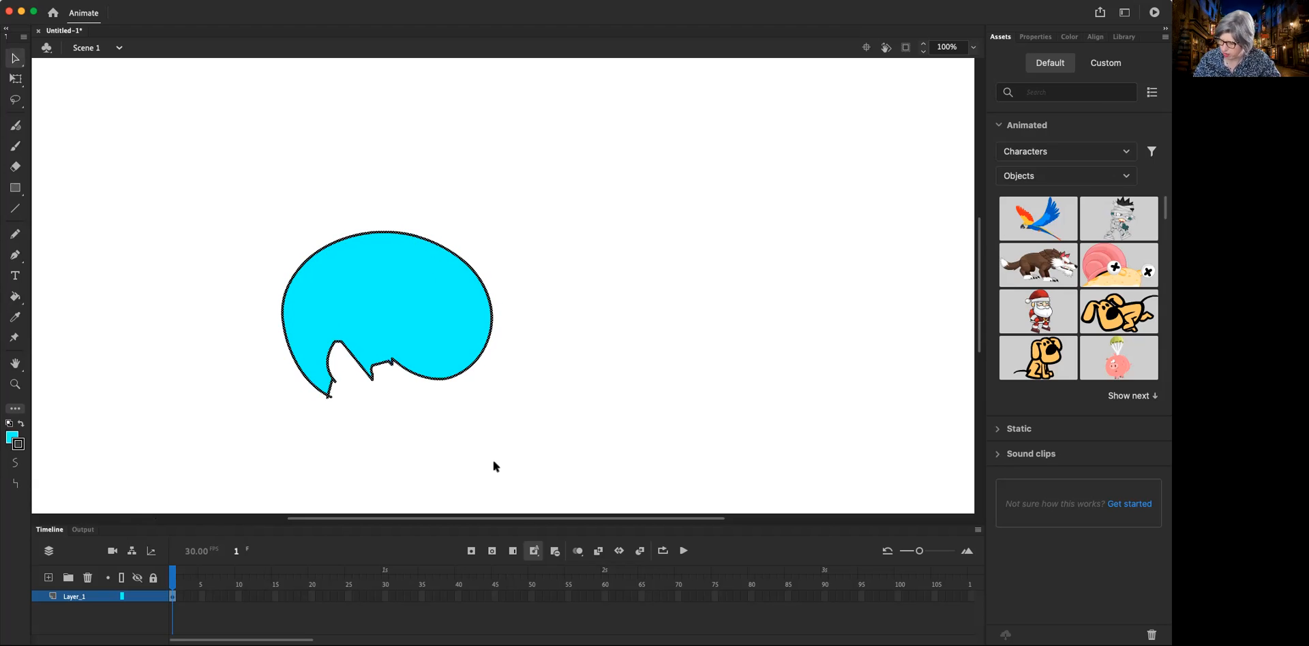
left_click(1035, 36)
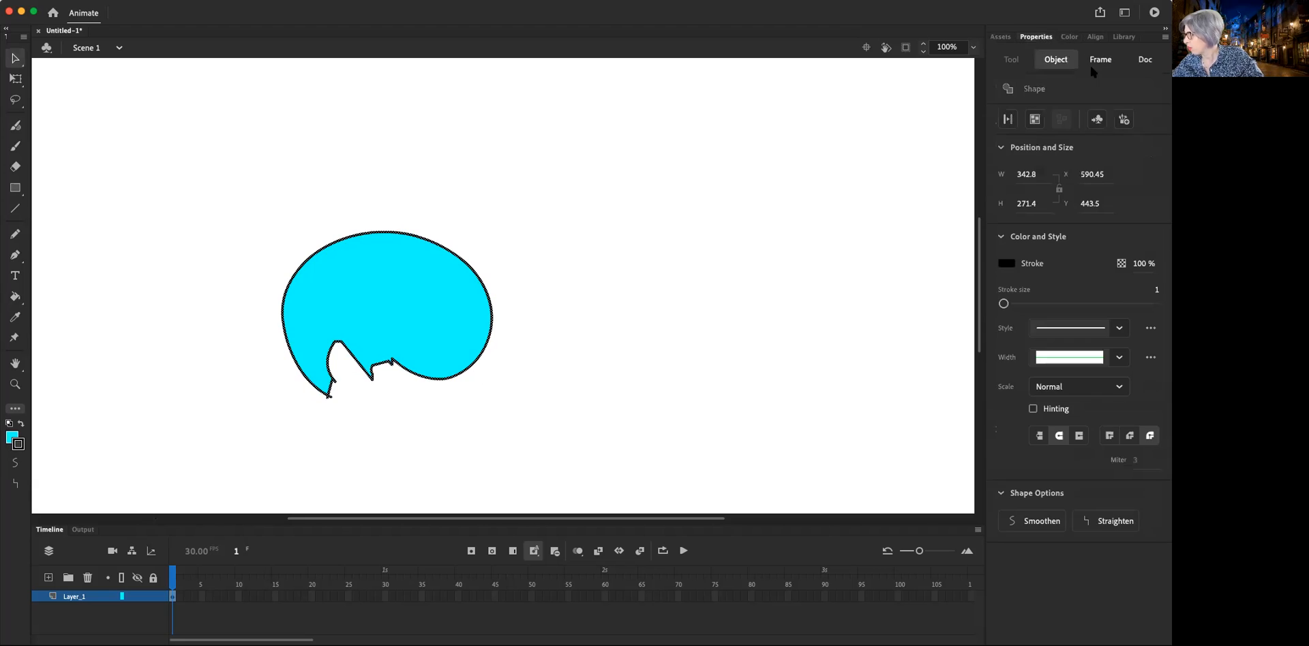
left_click(1156, 289)
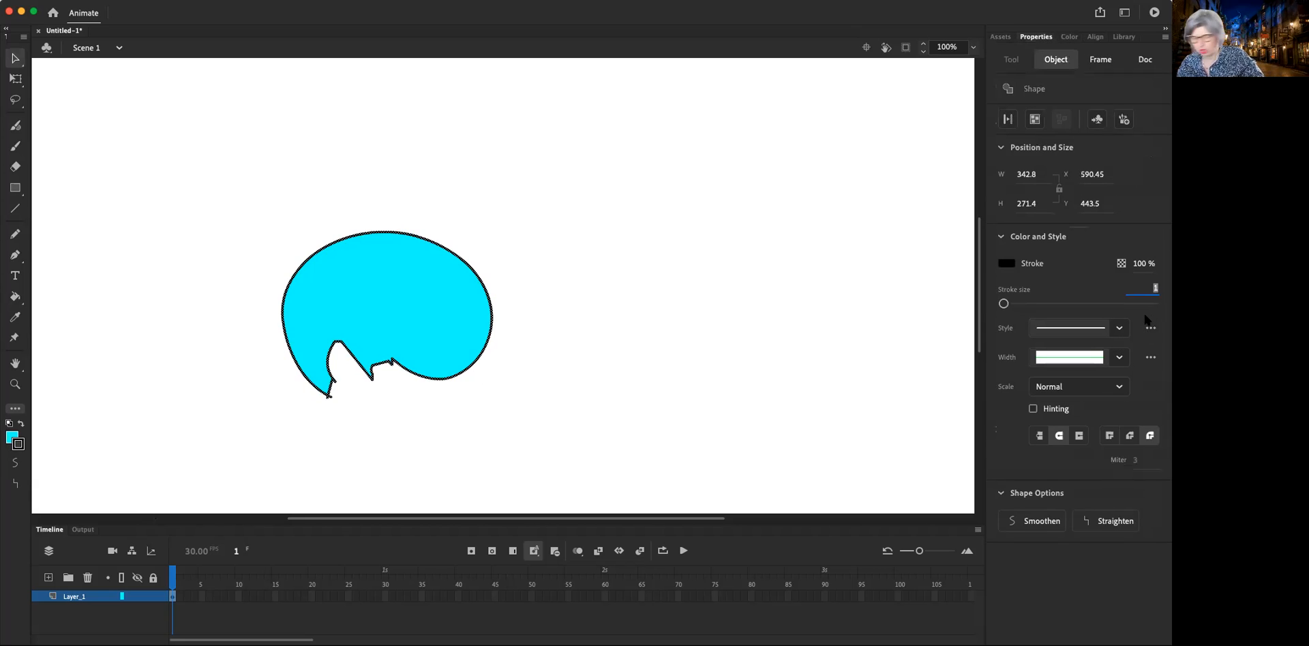
type("4")
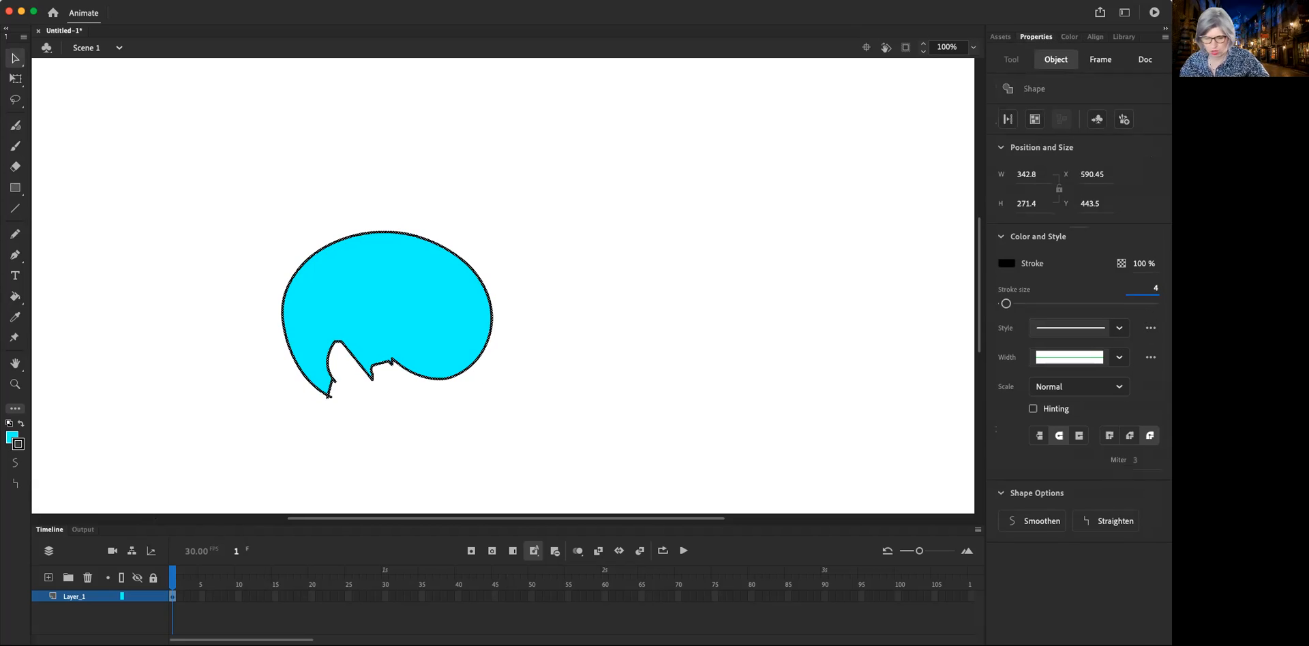
key("Return")
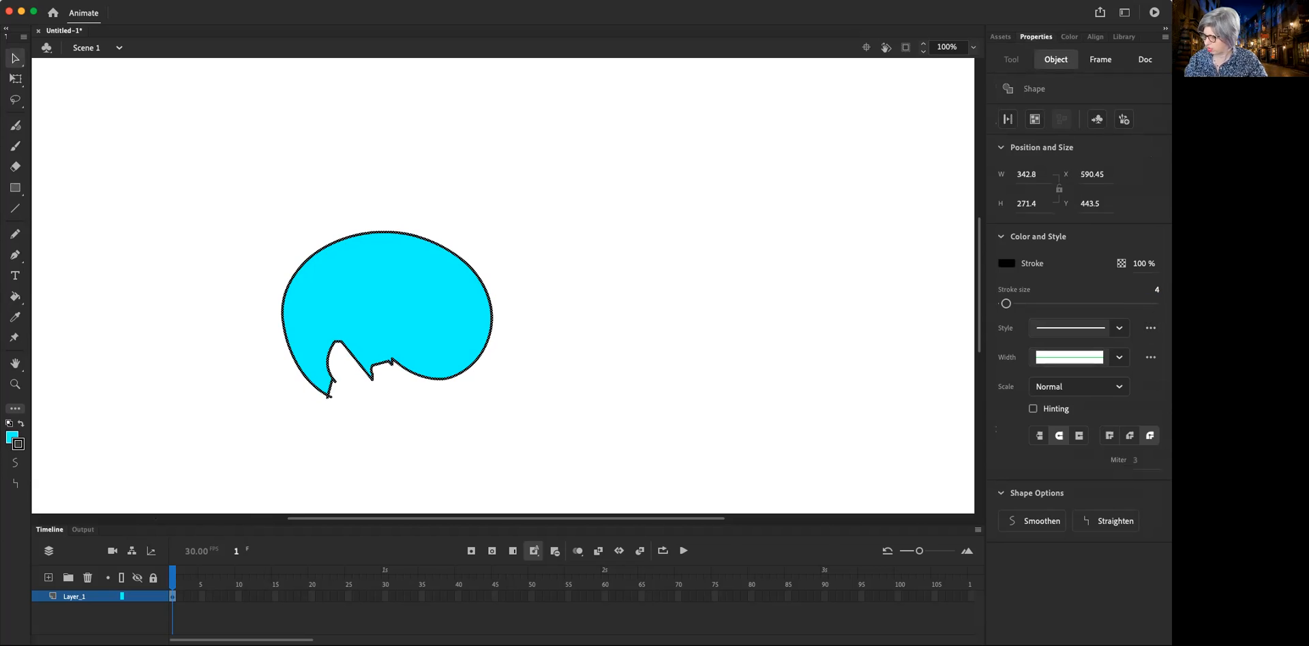
left_click(770, 382)
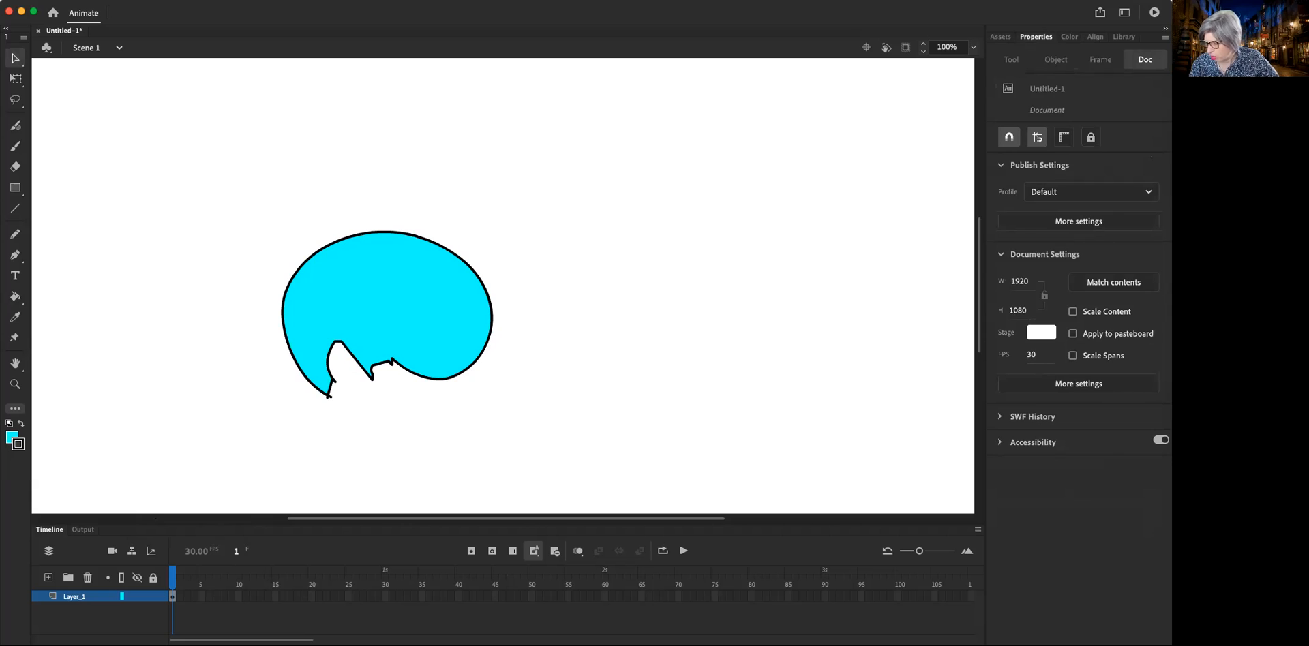
Bring up the swatches beside the drawing and apply the white-to-black radial gradient to the shape's whole outline
double_click(491, 317)
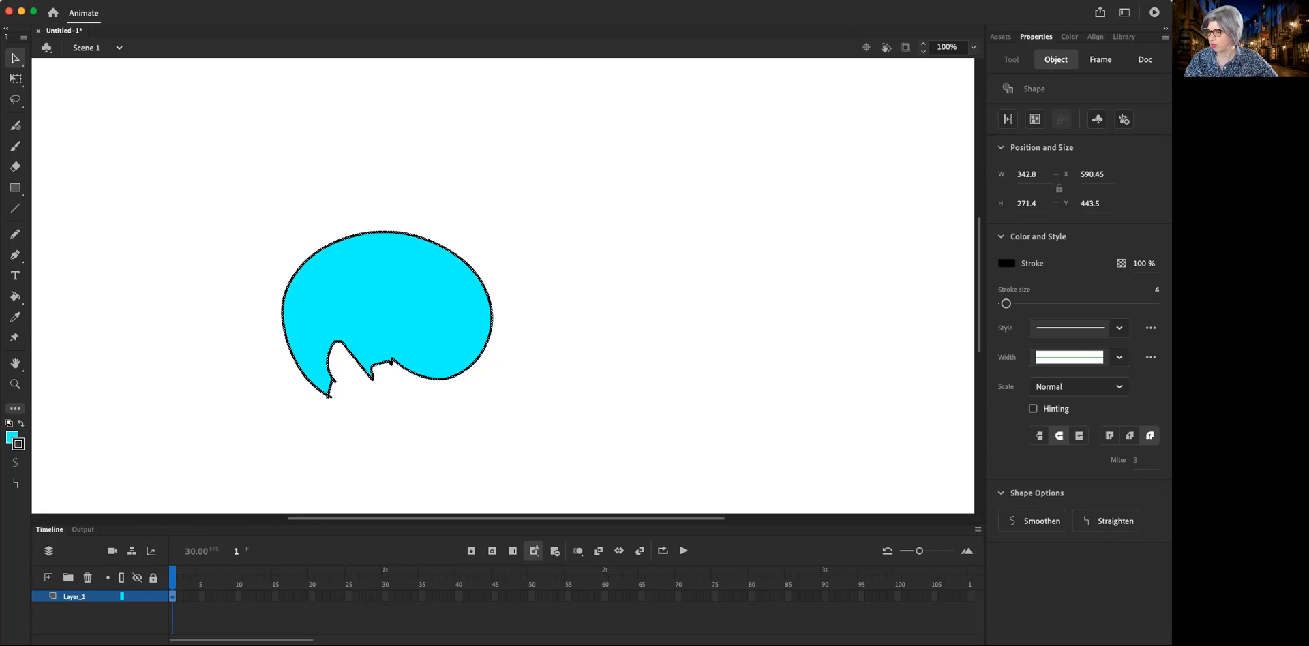
left_click(411, 0)
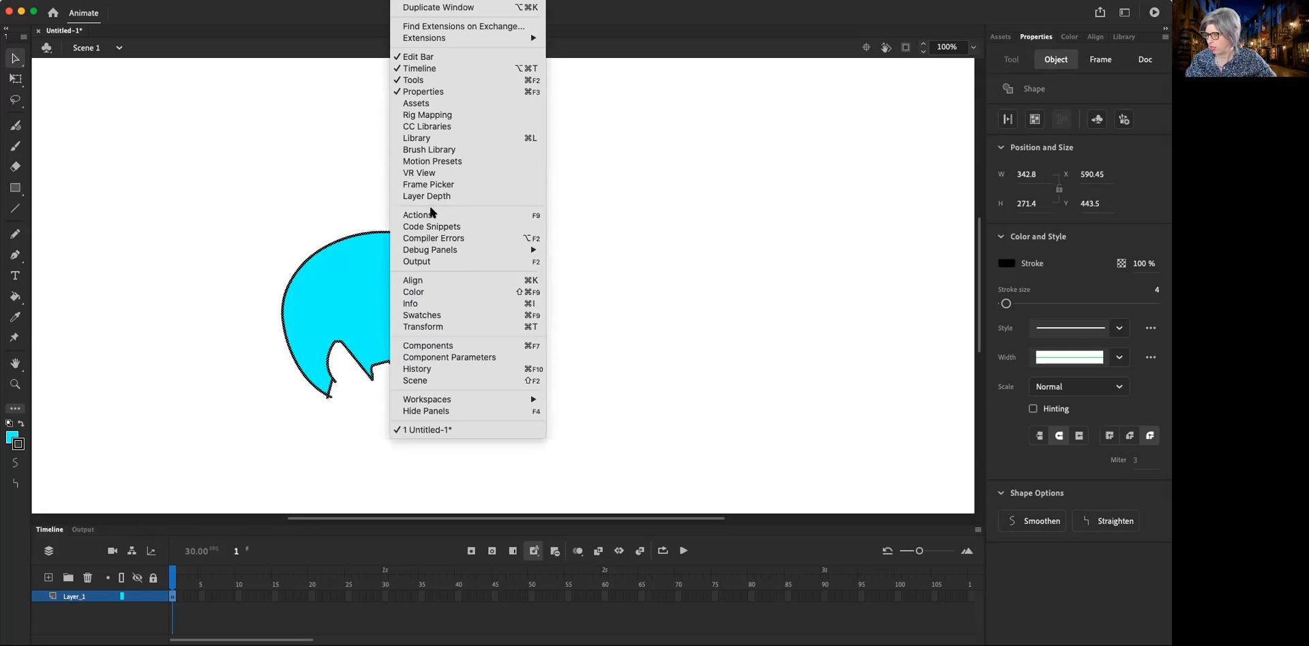
left_click(475, 315)
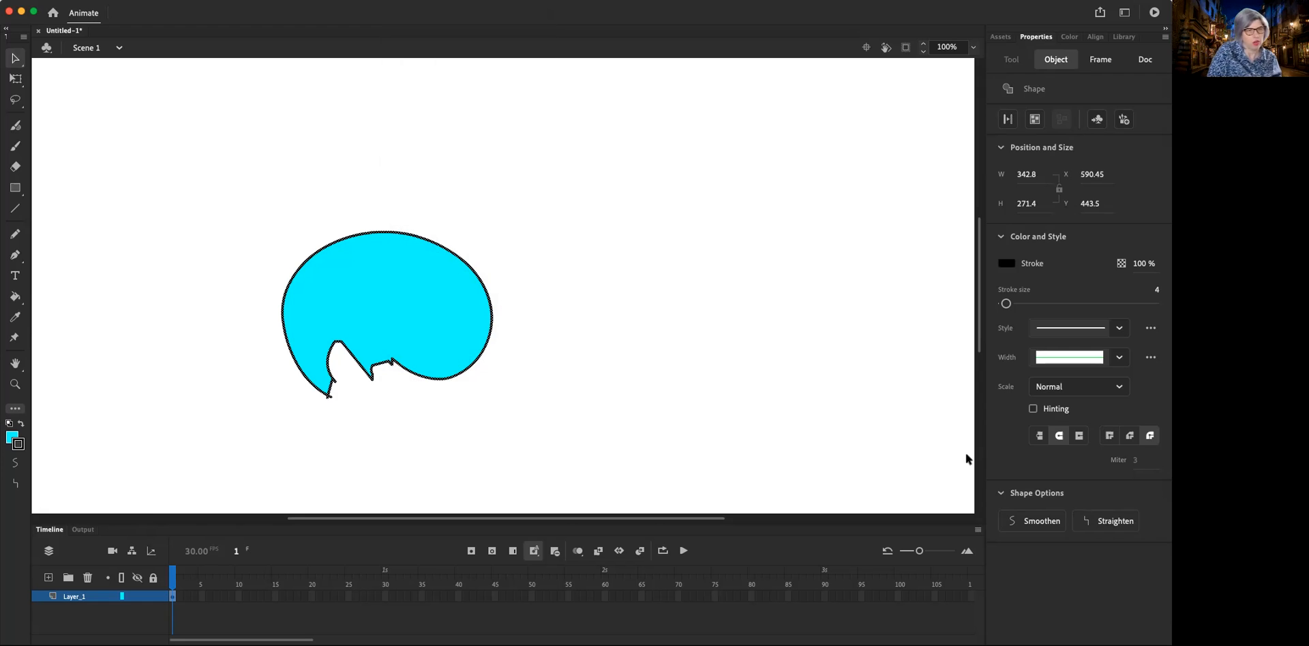
left_click_drag(86, 284, 845, 101)
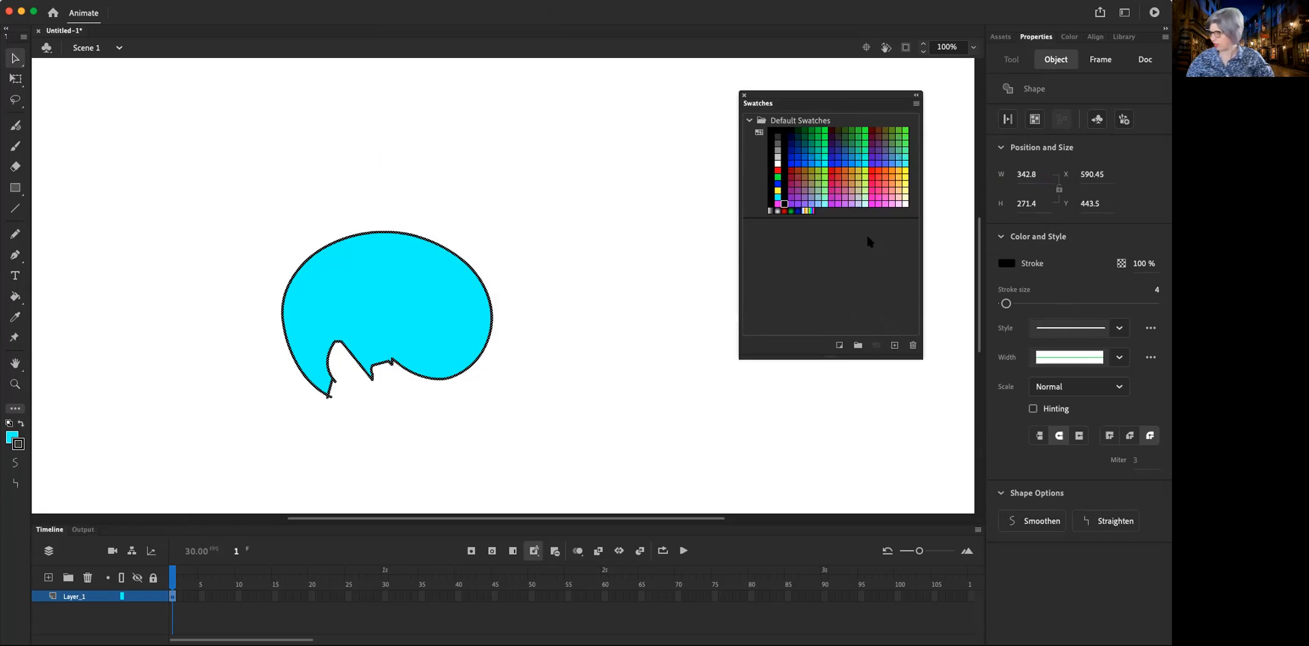
left_click(777, 211)
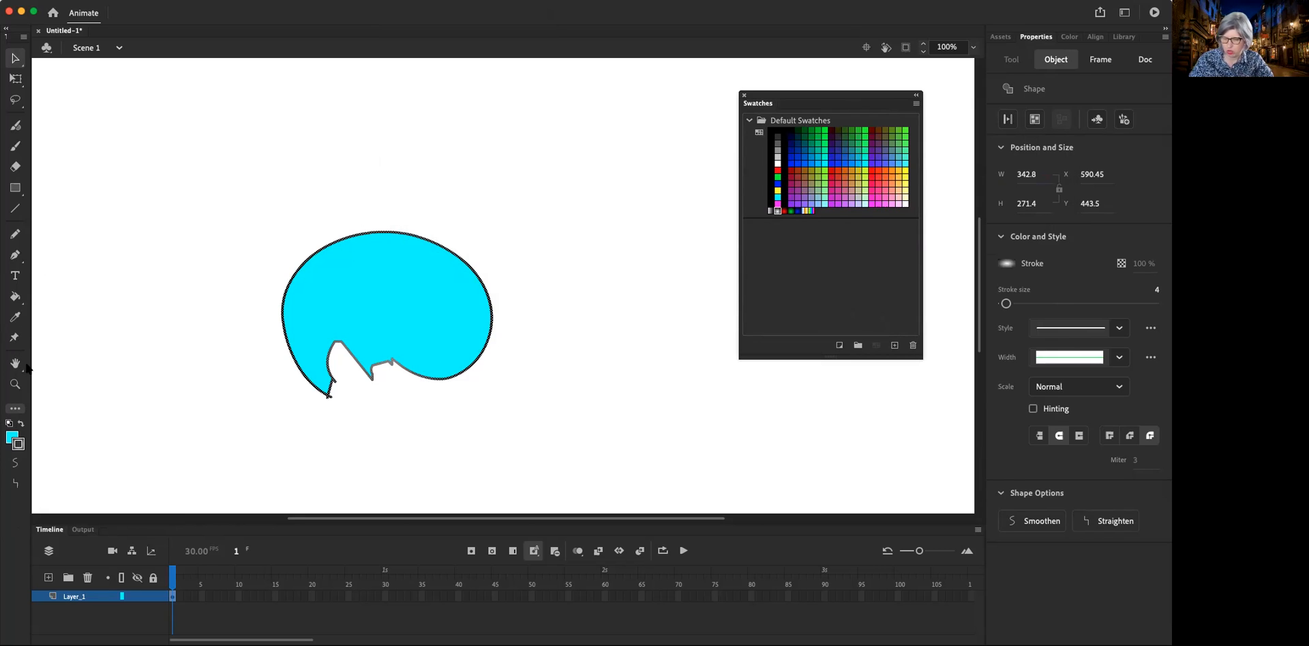
Reposition, widen and rotate the outline's radial gradient with the Gradient Transform tool so its light centre sits near the shape's upper edge
left_click(15, 409)
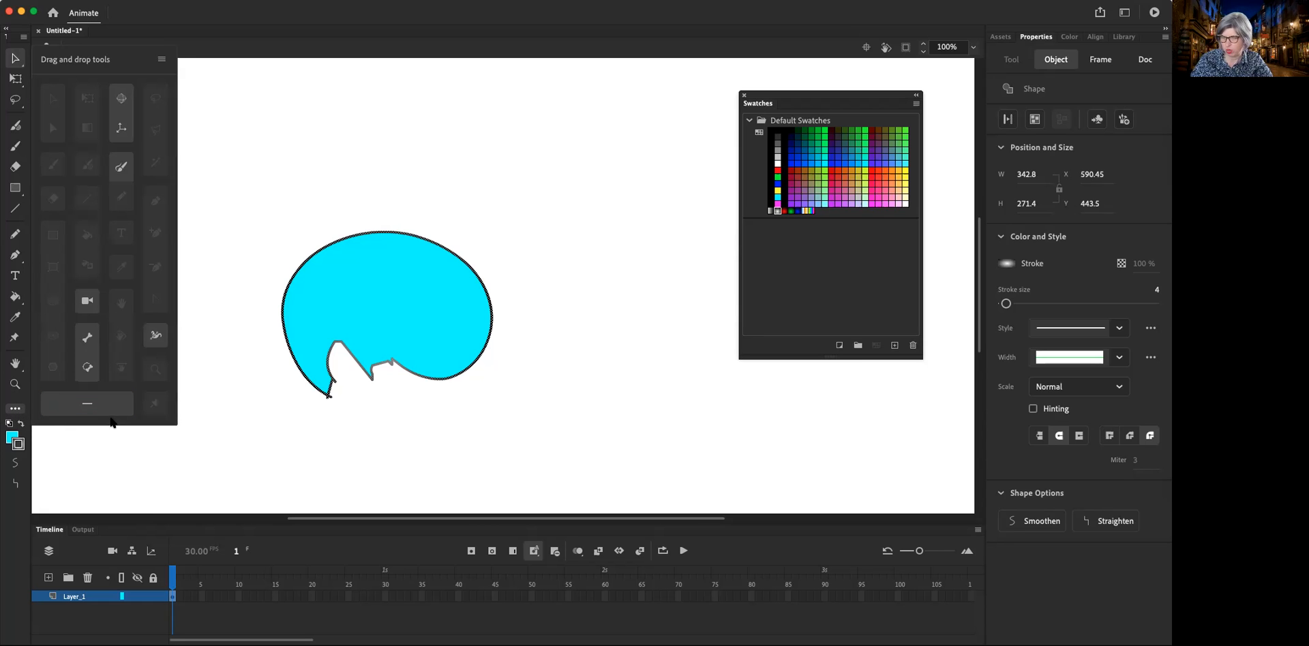
left_click(188, 20)
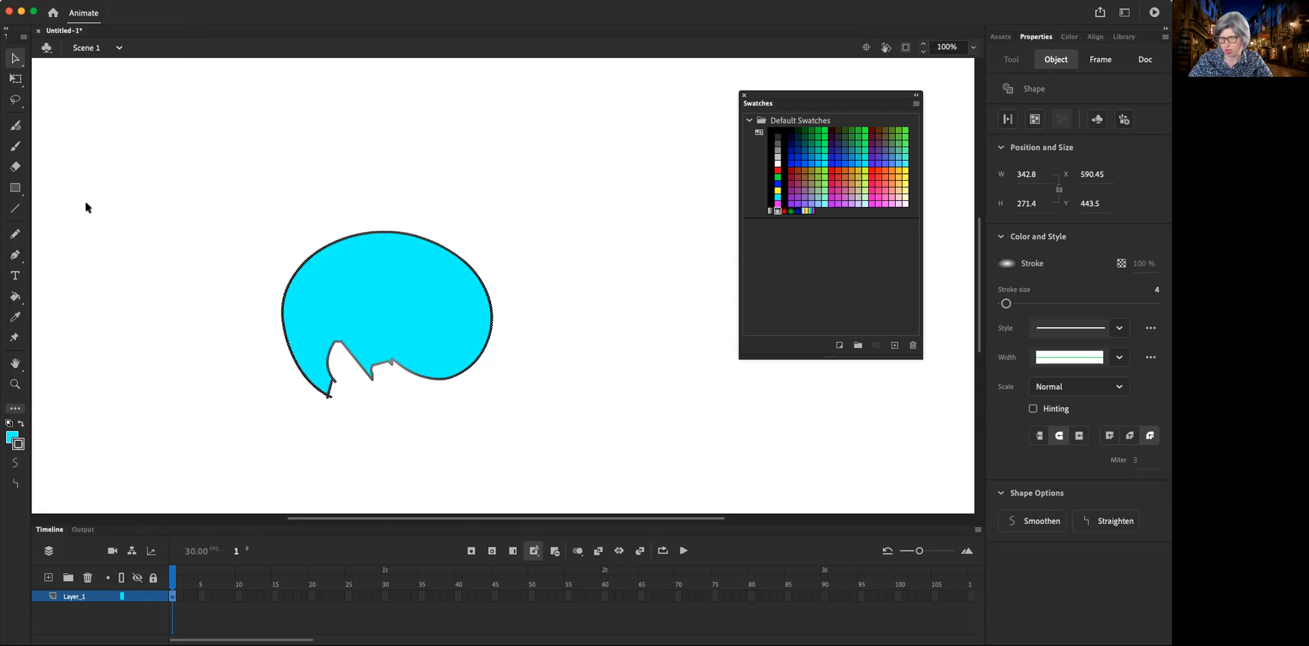
left_click(16, 80)
left_click(16, 81)
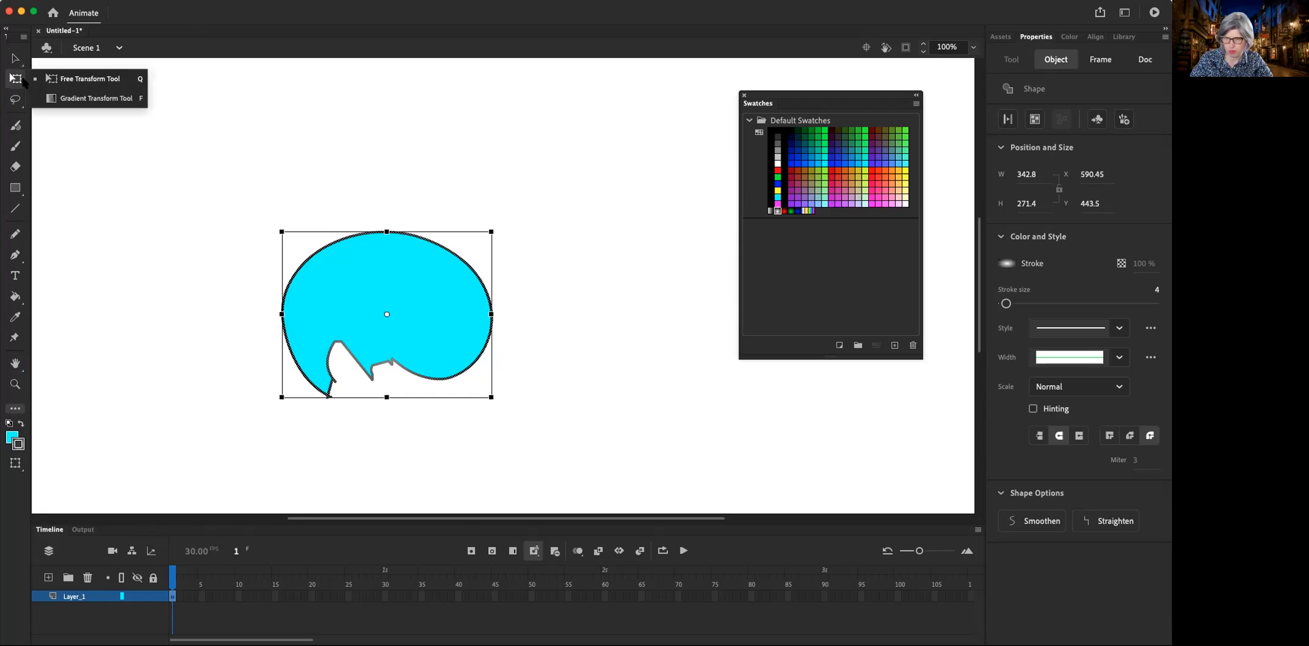
left_click(114, 101)
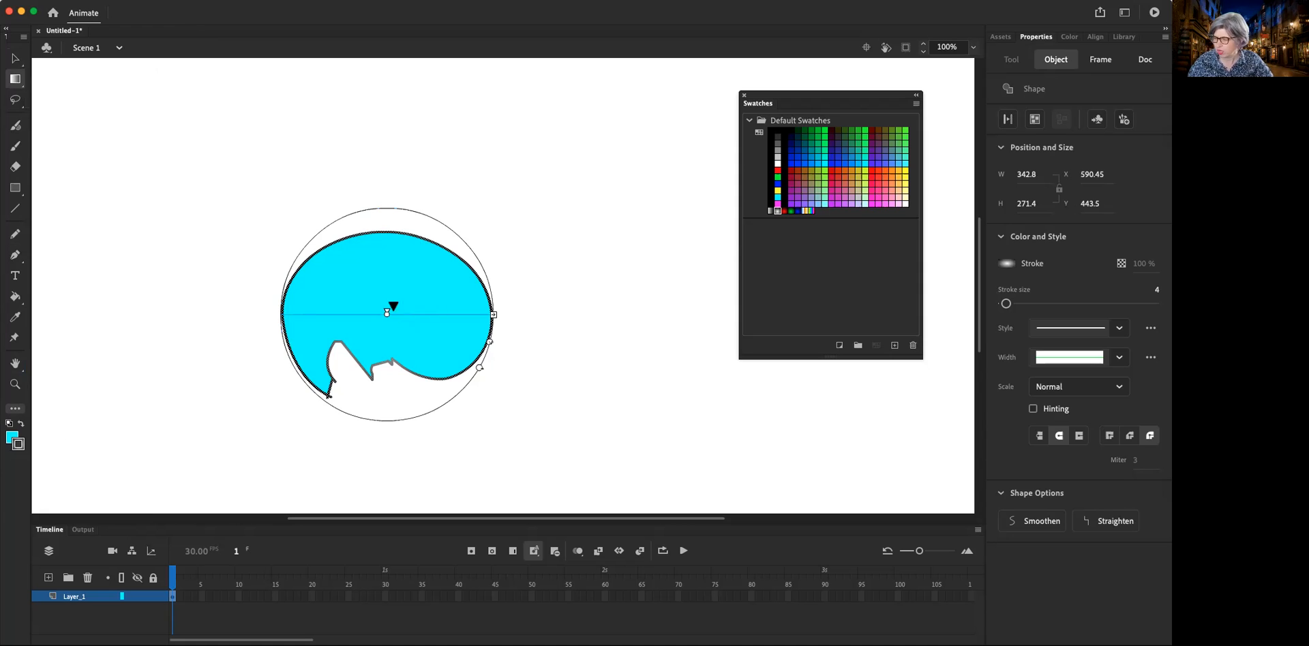
left_click_drag(386, 314, 420, 265)
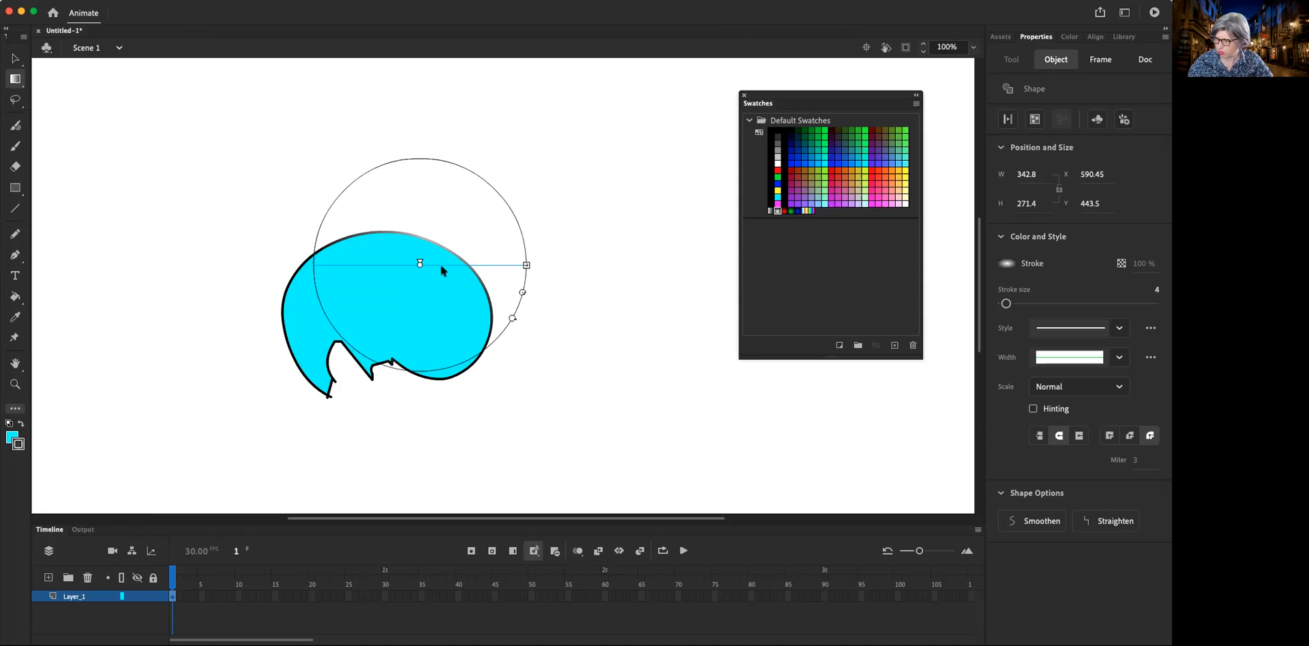
left_click_drag(526, 265, 638, 267)
left_click_drag(418, 265, 370, 262)
left_click_drag(603, 262, 563, 262)
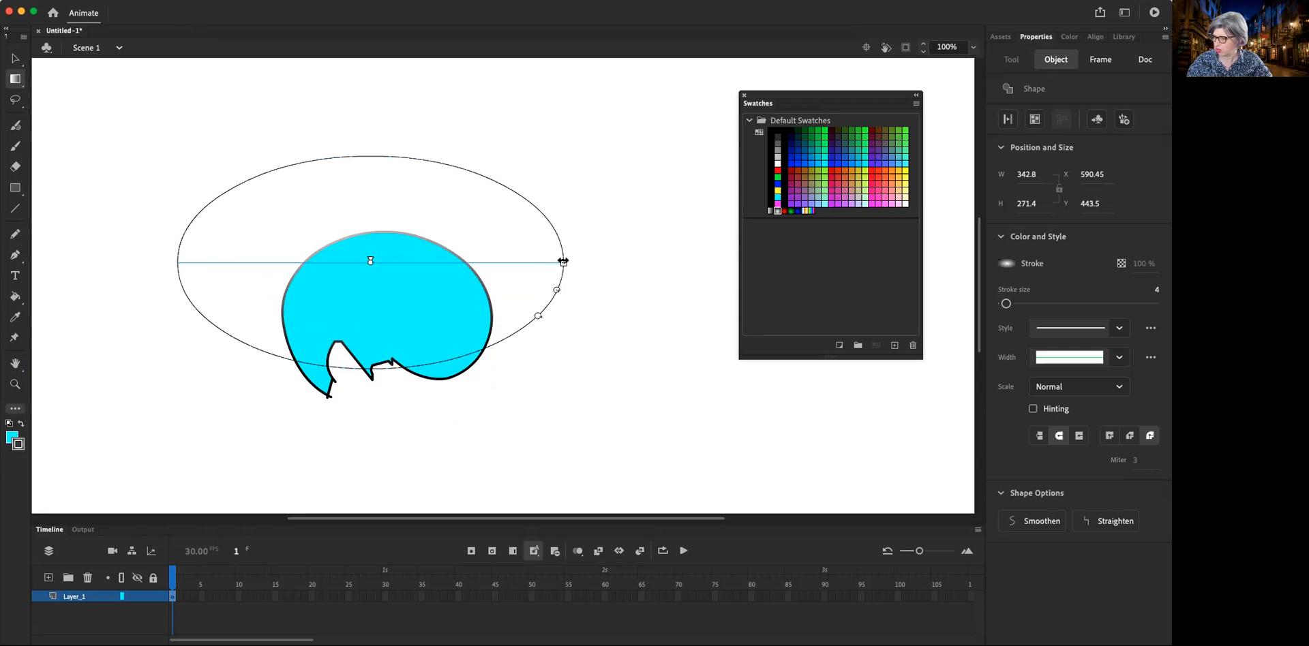
left_click_drag(539, 316, 496, 429)
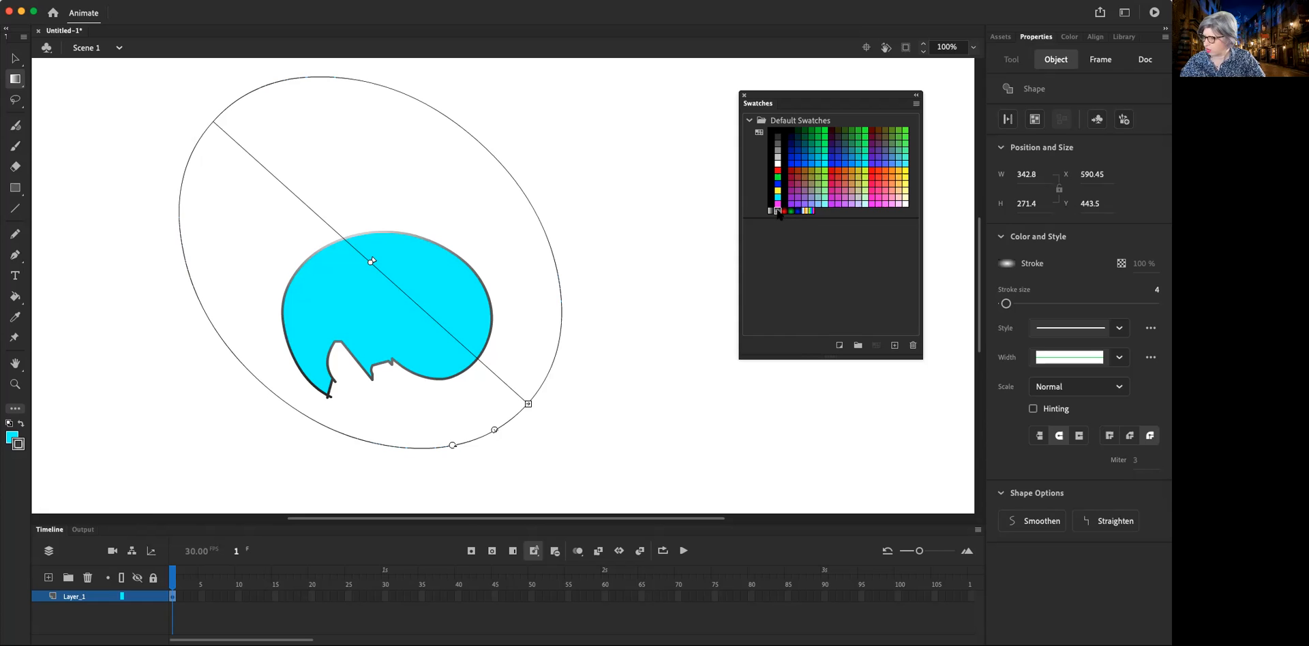
Try a solid white stroke on the shape's outline and undo it
left_click(21, 448)
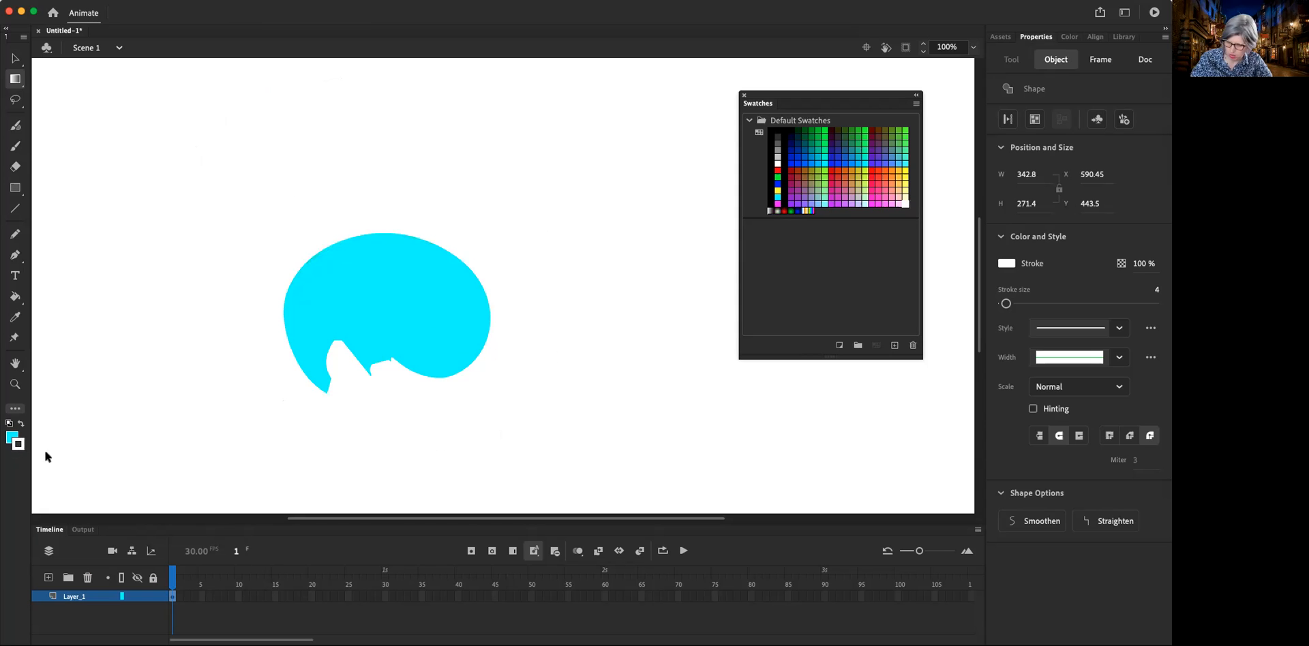
key("super+z")
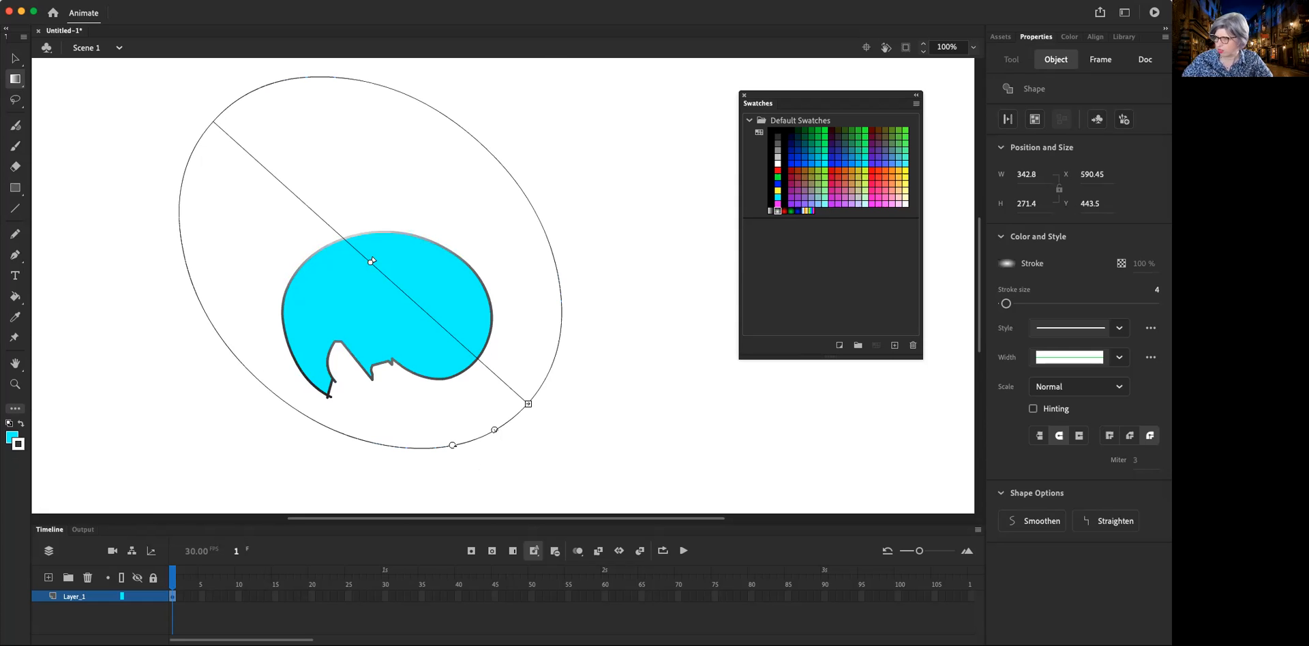
Change the black end stop of the outline's radial gradient to blue, hex 0033FF
left_click(411, 1)
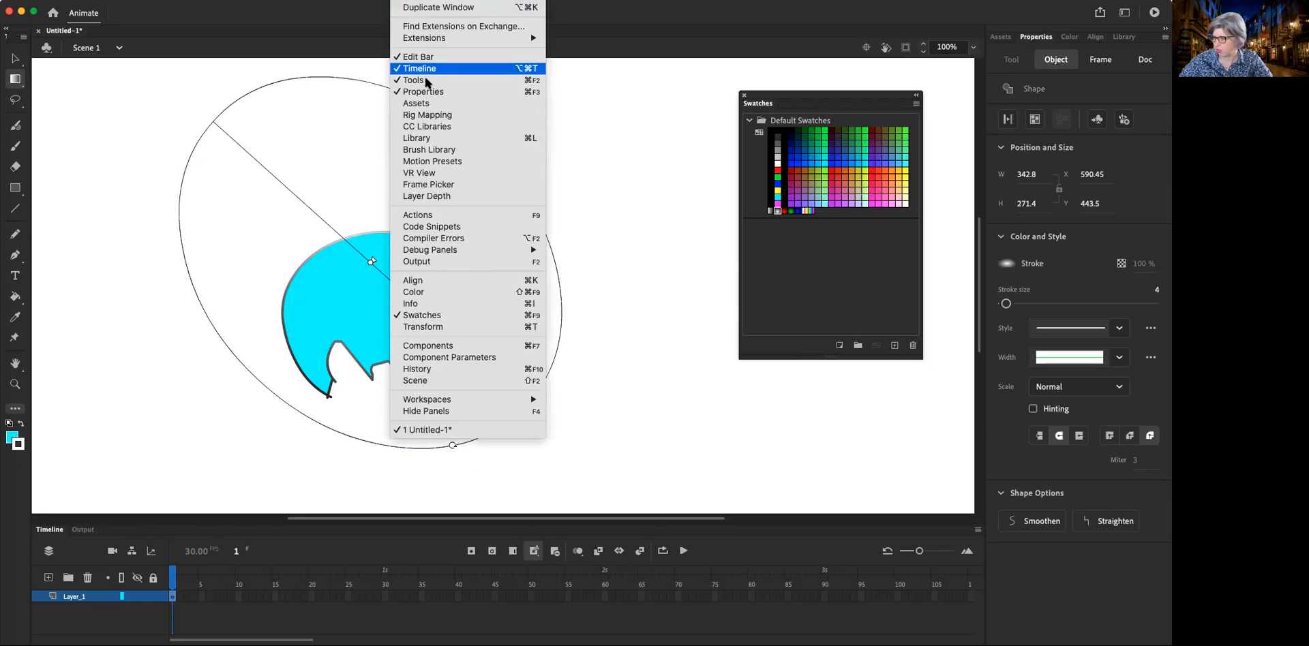
left_click(507, 292)
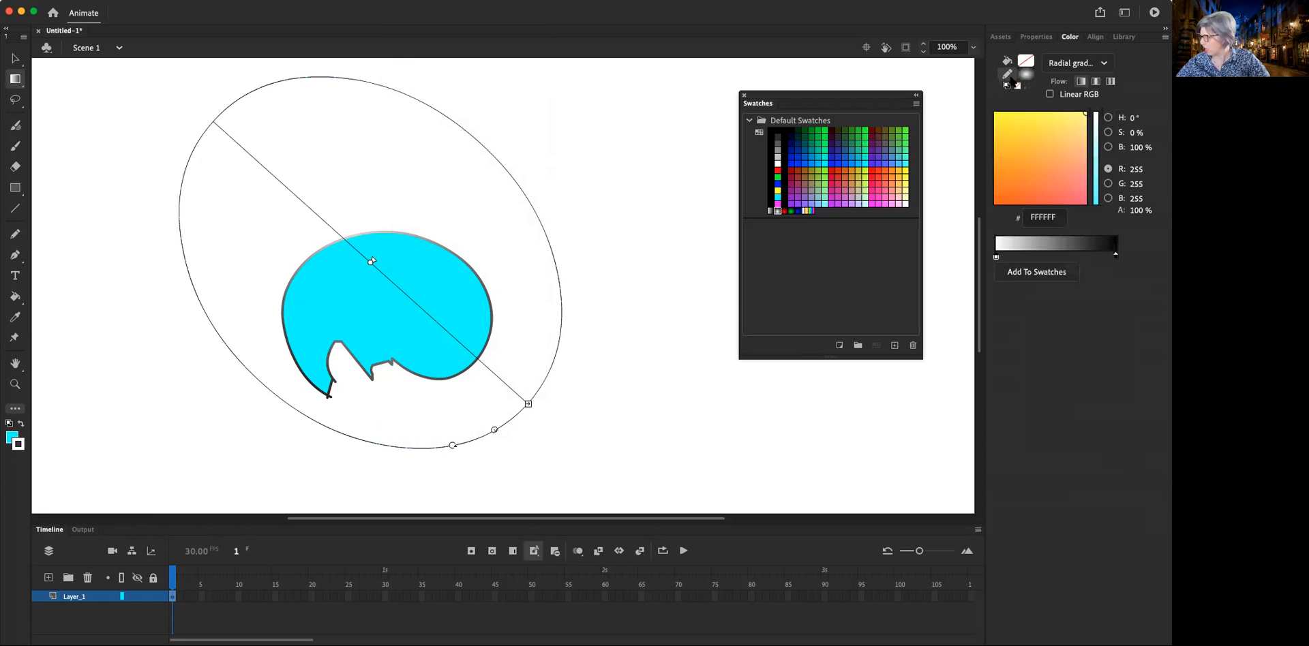
left_click(1114, 256)
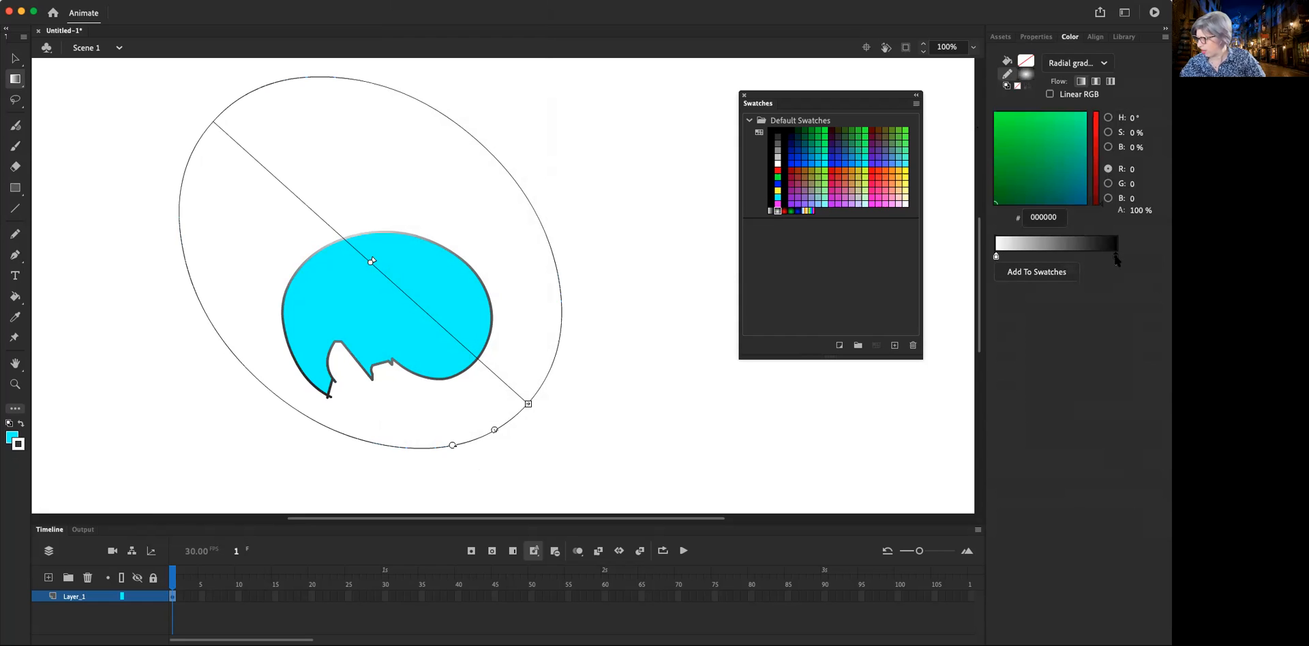
left_click(1109, 118)
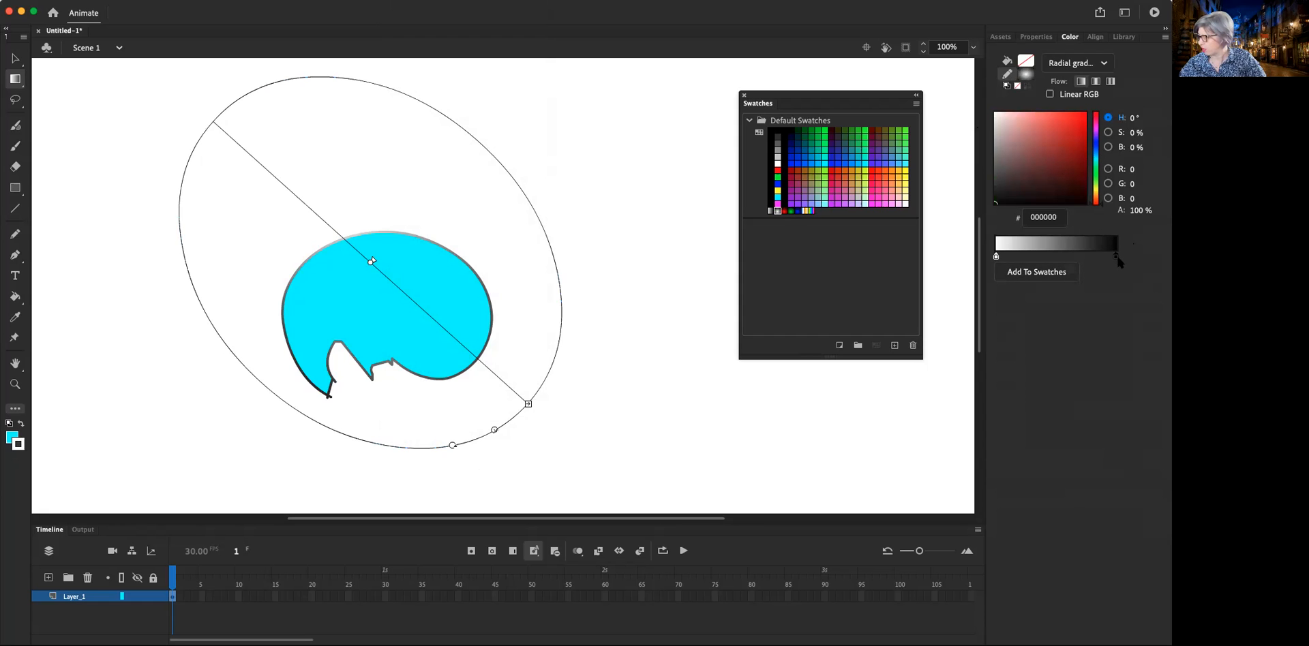
double_click(1115, 256)
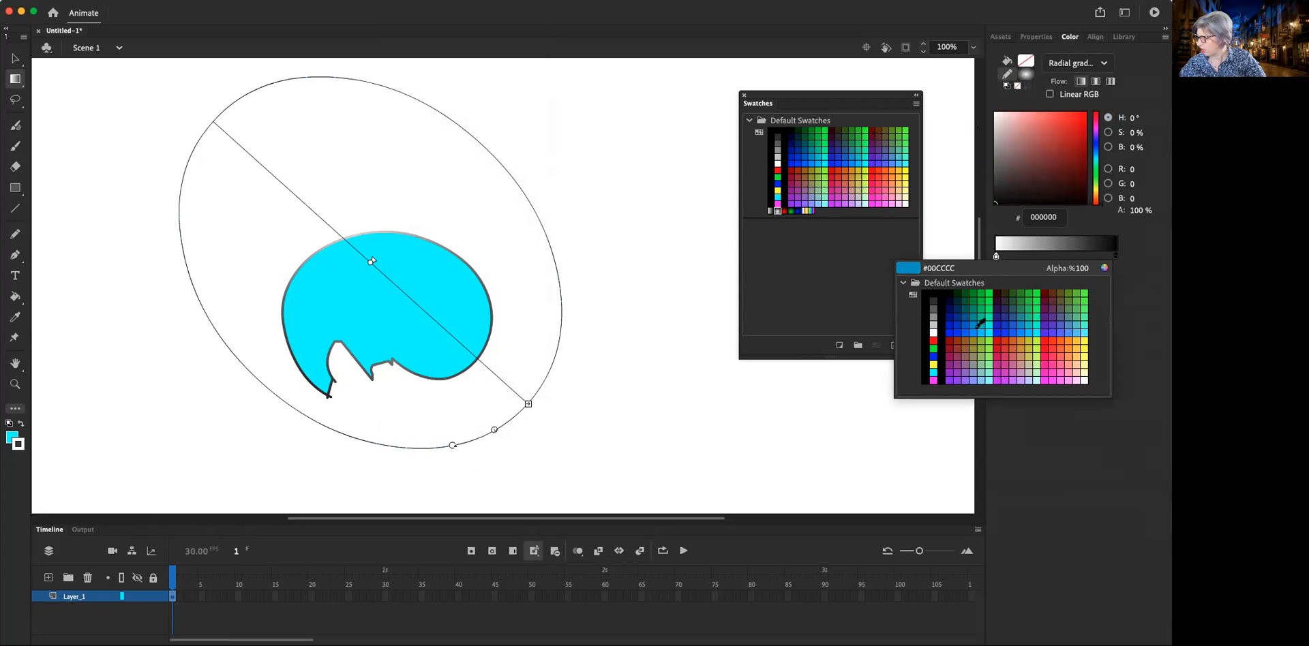
left_click(960, 332)
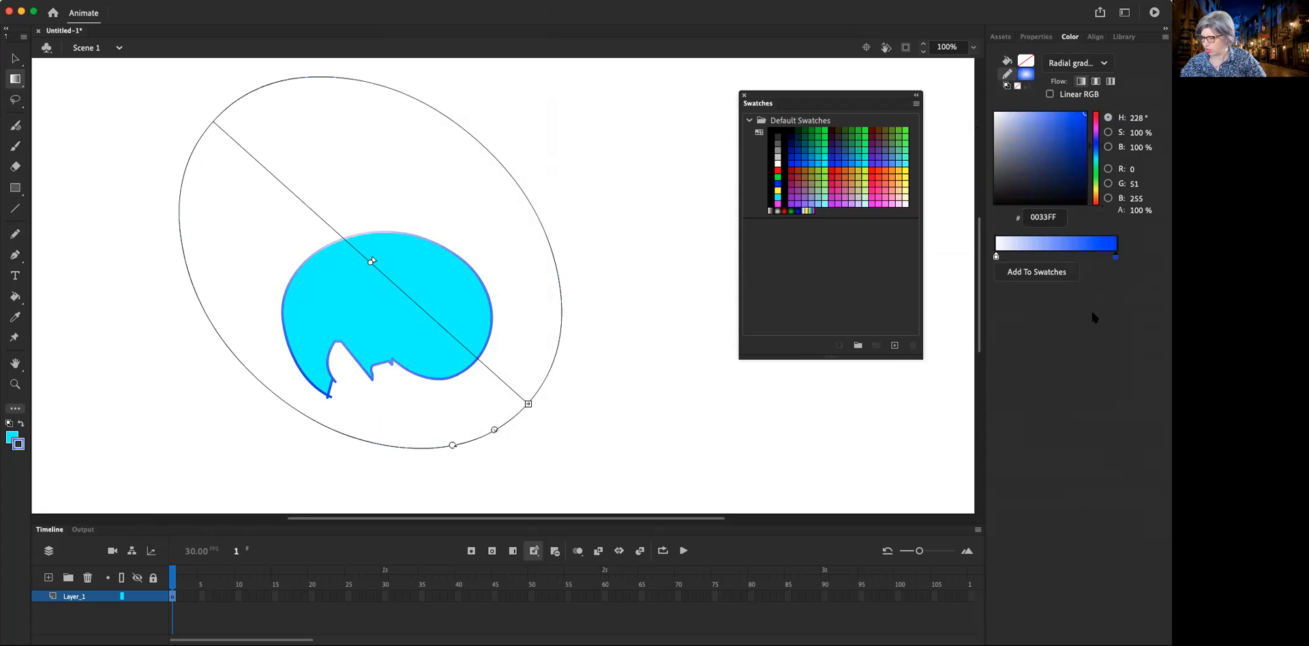
Shift the outline gradient's focal point down along its axis and add an extra colour stop near the blue end
left_click_drag(370, 261, 407, 292)
left_click(1089, 257)
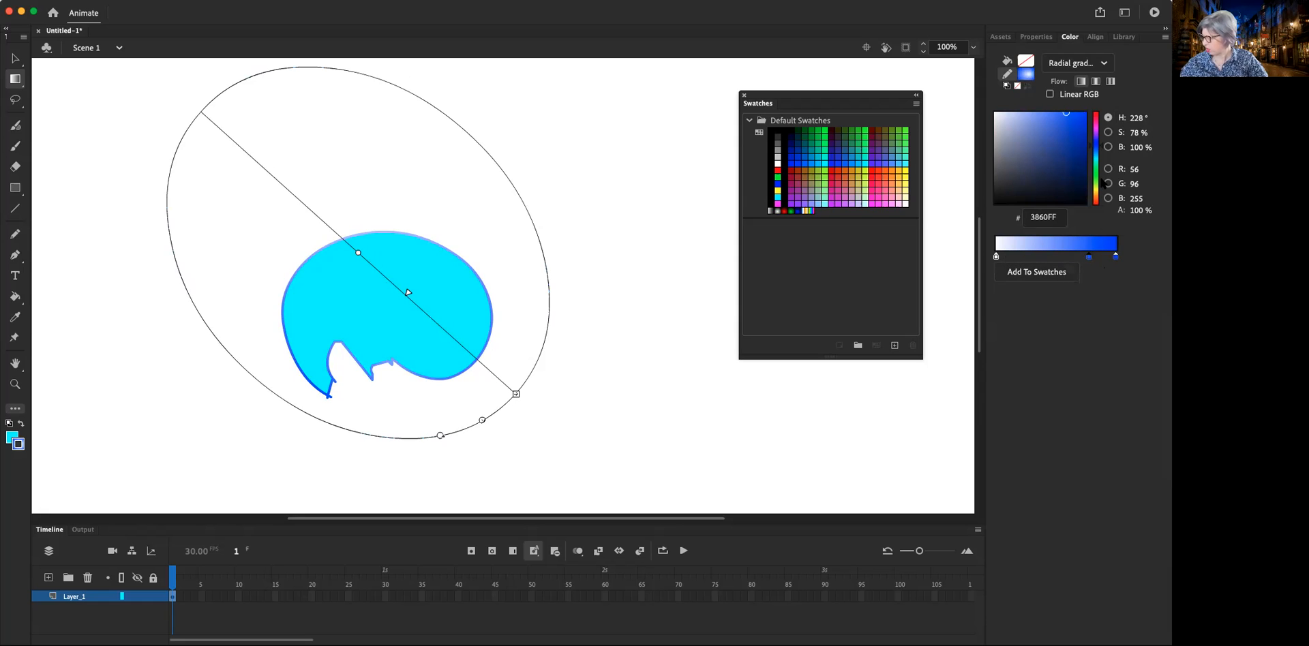
Recolour the outline gradient's middle stop purple, hex 7734A3, and shift it away from the blue end stop
left_click(1096, 137)
left_click(1060, 144)
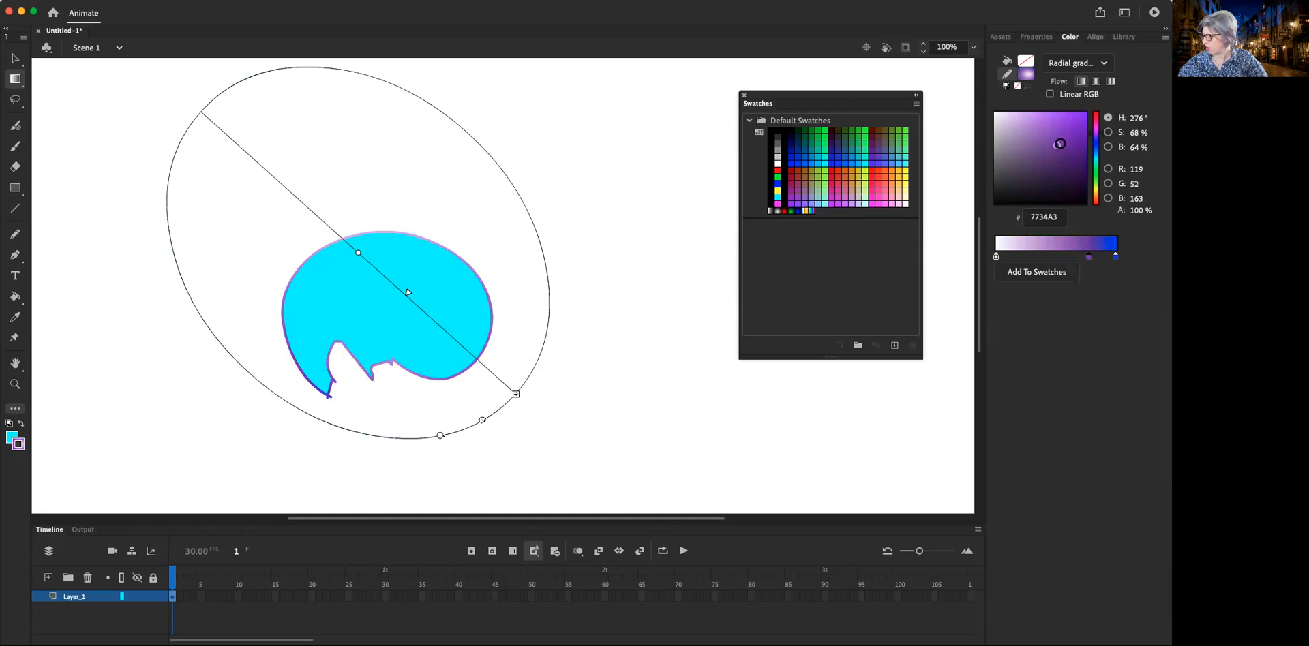
left_click_drag(1088, 257, 1068, 257)
Add a pale lavender stop between the purple and blue stops, and shift the purple stop slightly further towards the white end
left_click(1093, 257)
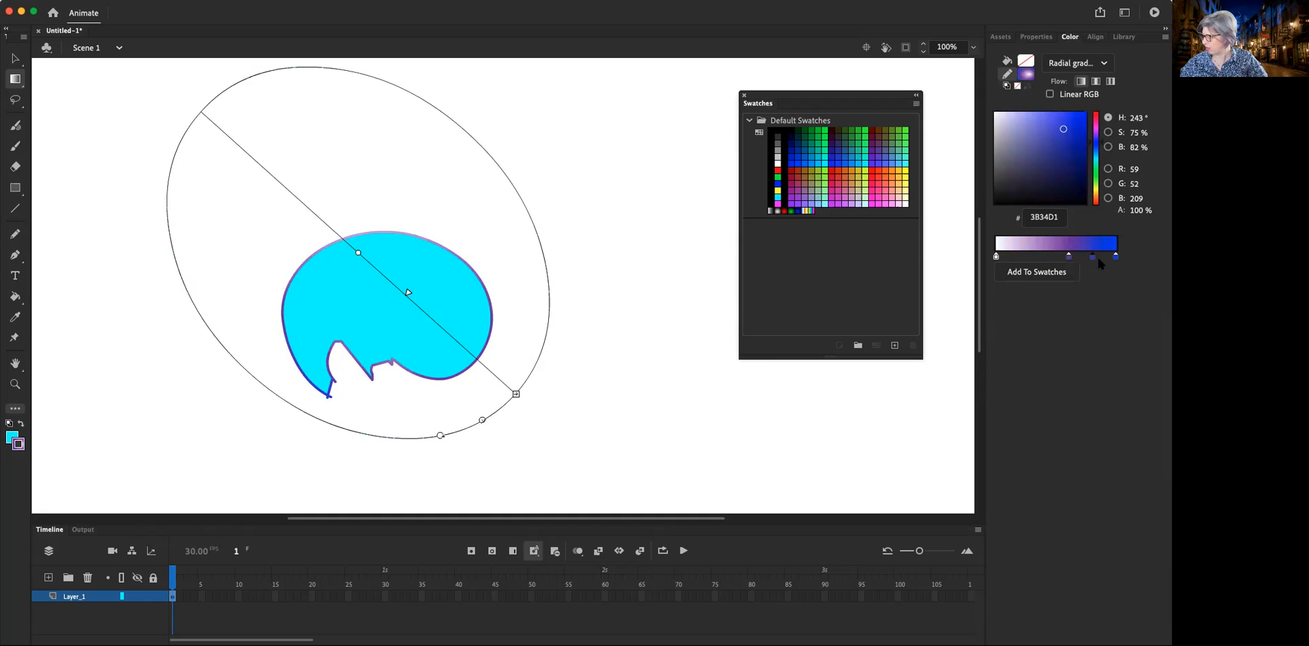
mouse_move(1083, 131)
left_mouse_down()
mouse_move(1018, 148)
mouse_move(1004, 124)
left_mouse_up()
left_click_drag(1068, 257, 1060, 257)
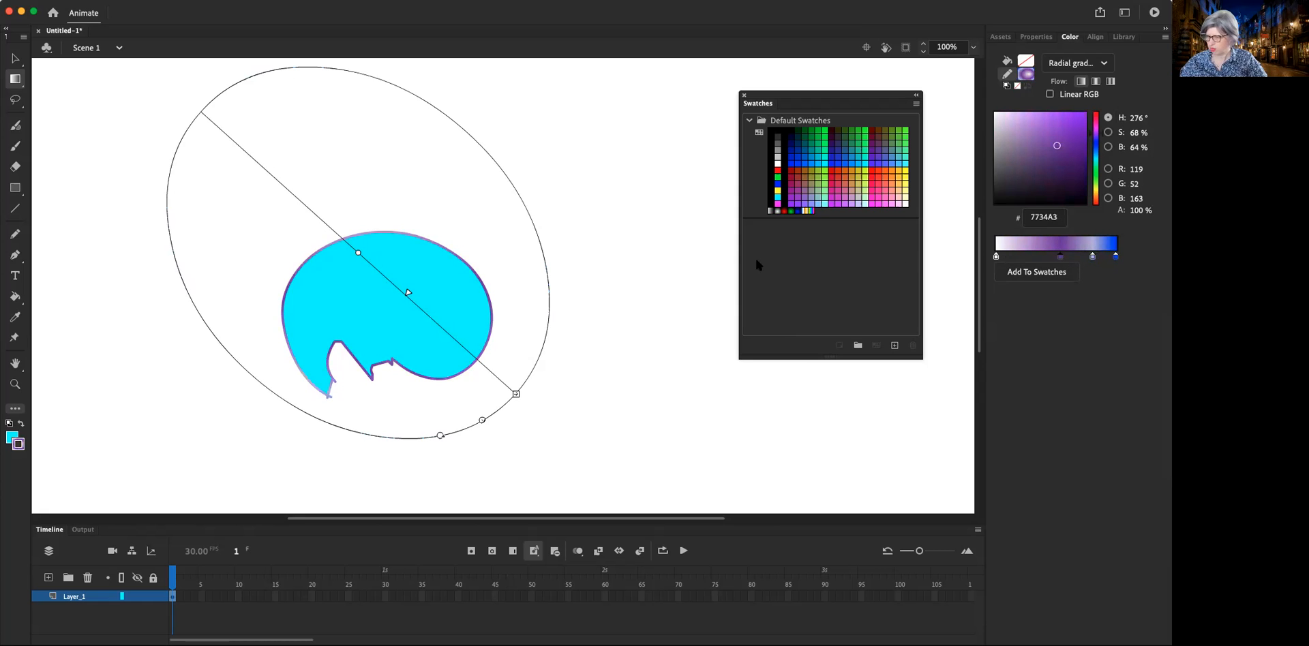
Transform the outline's radial gradient by centring it inside the shape, narrowing it to a slim ellipse and rotating it slightly, then deselect it
left_click_drag(366, 256, 396, 305)
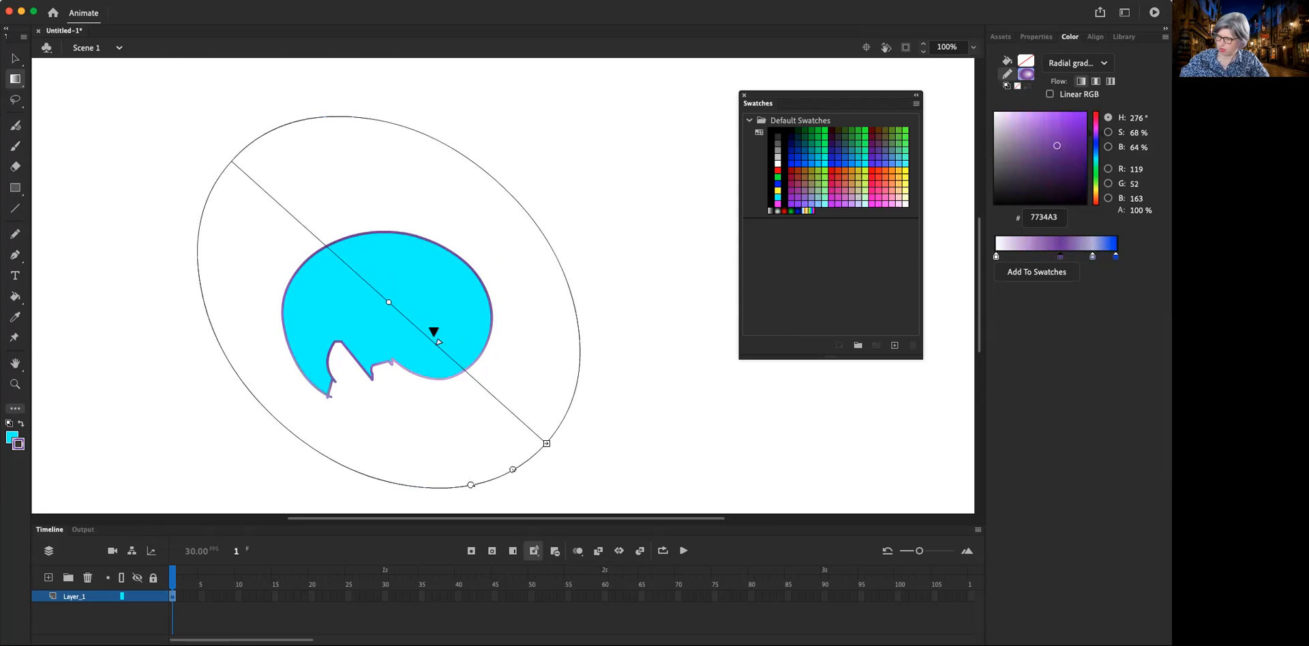
left_click_drag(547, 443, 446, 320)
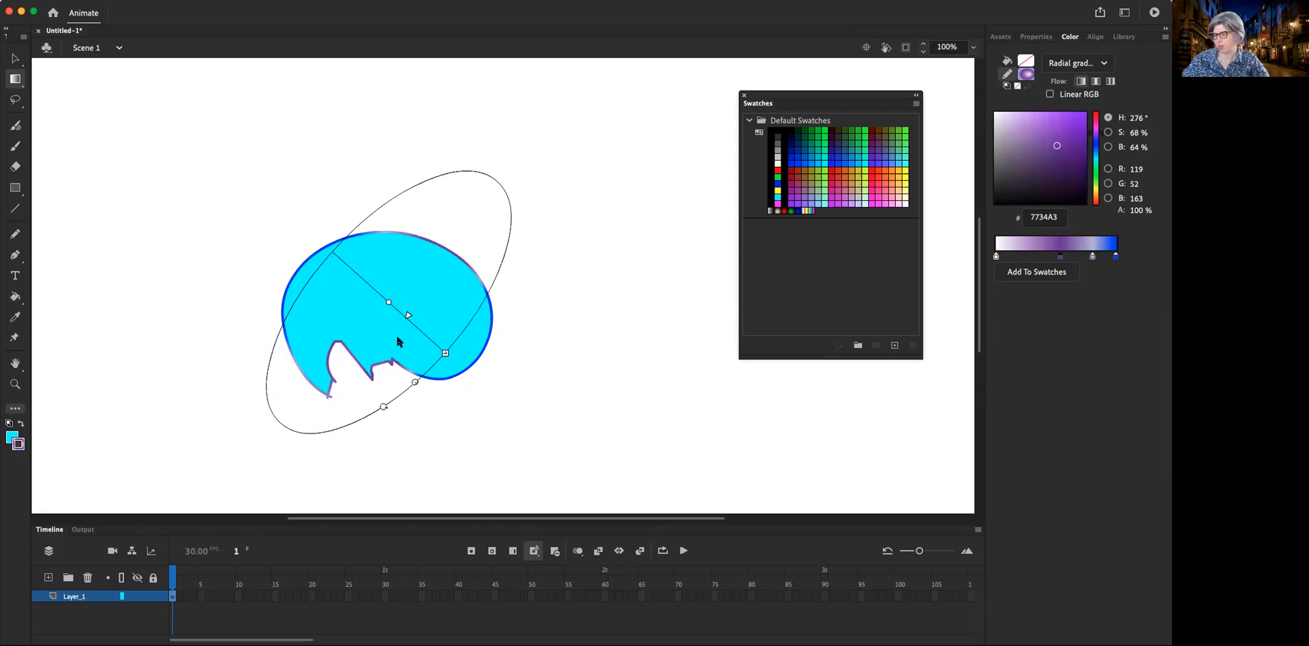
left_click_drag(380, 406, 440, 376)
left_click(573, 383)
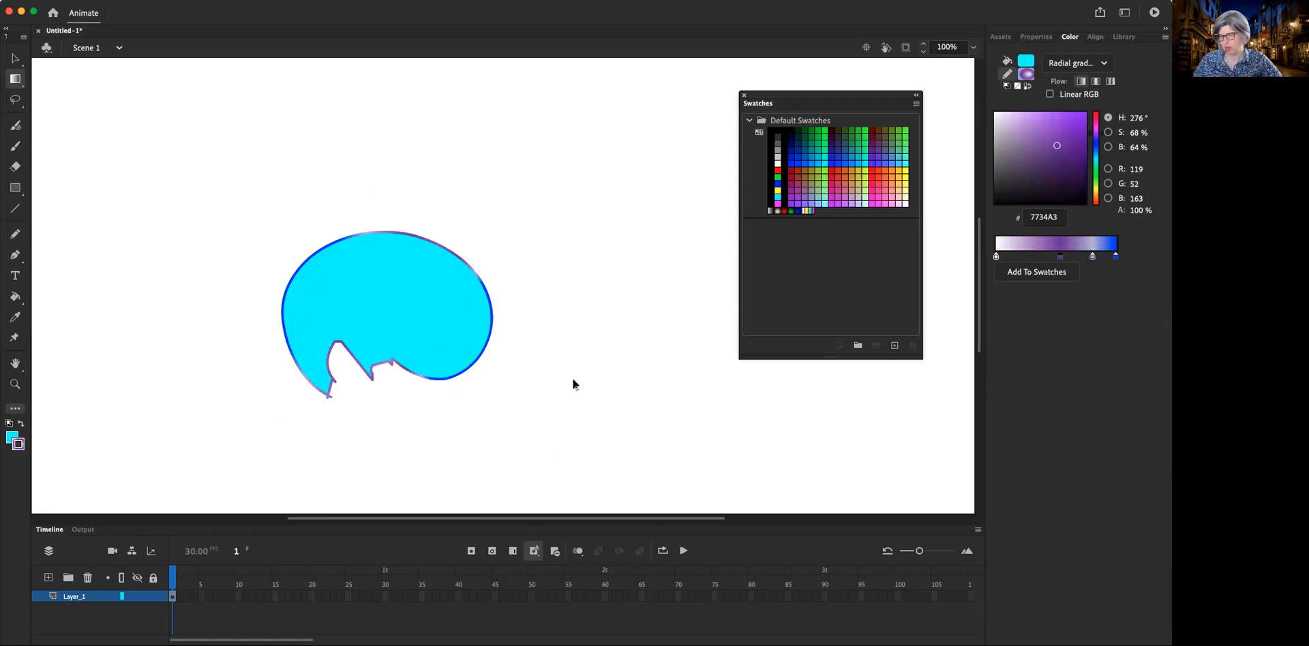